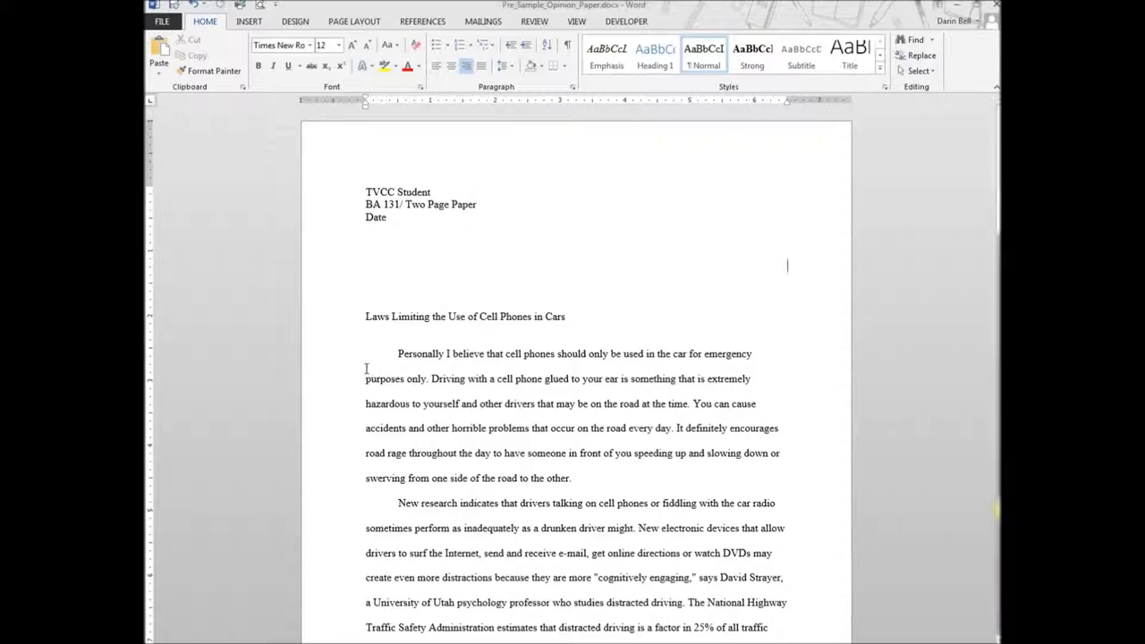
# - Review the paper against the assignment page's Document contents requirements, then move that page aside
pyautogui.scroll(-3, 366, 368)
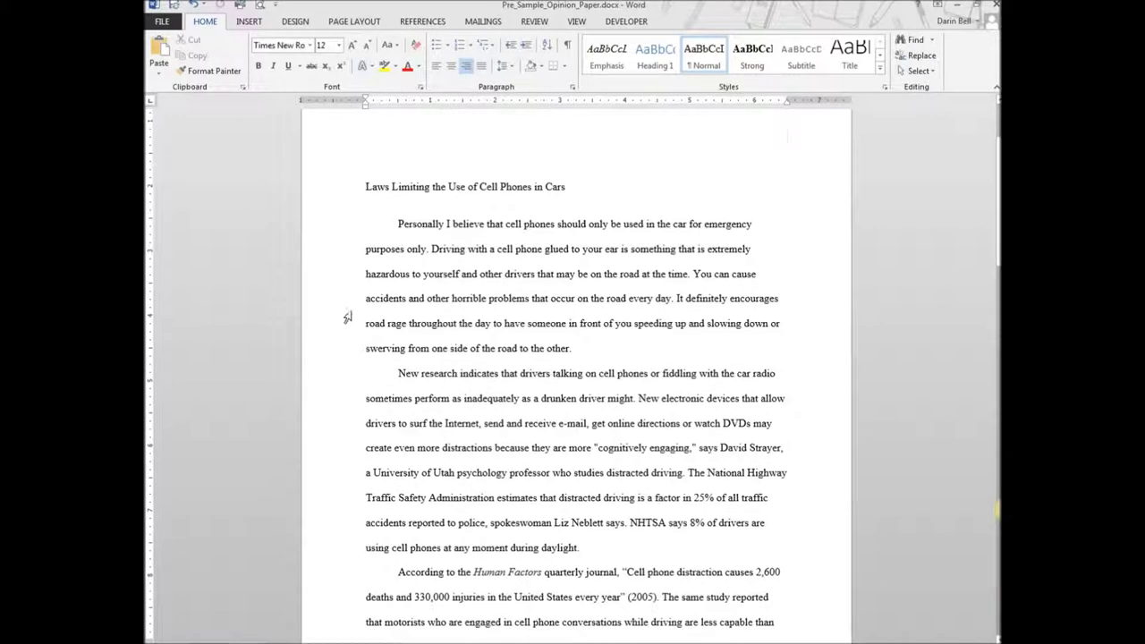
pyautogui.scroll(4, 348, 312)
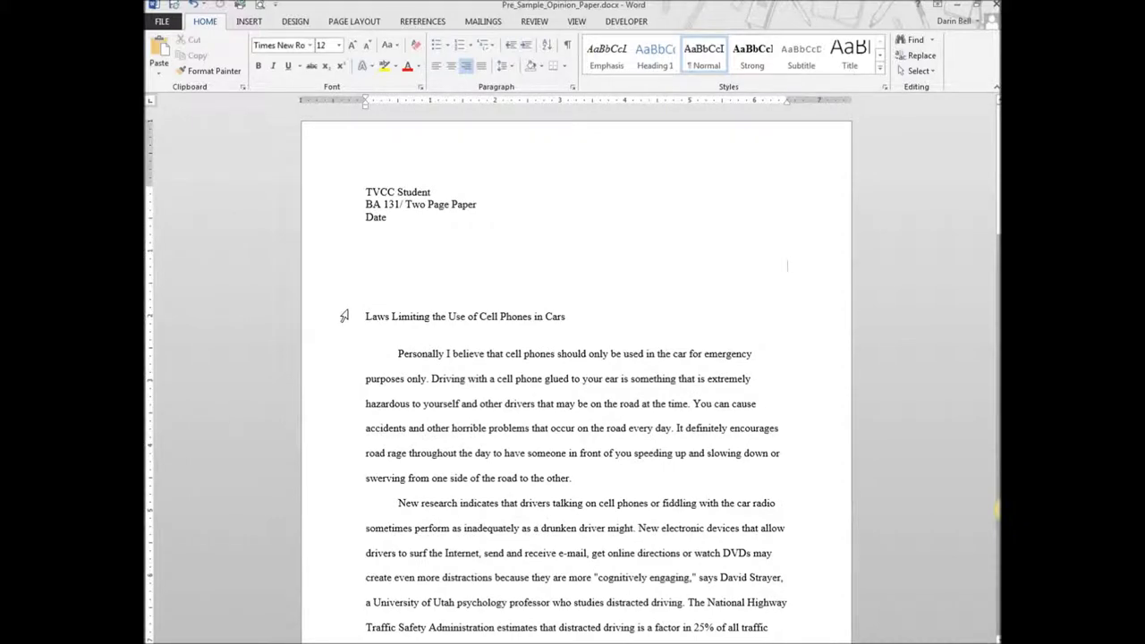
pyautogui.scroll(-3, 341, 322)
pyautogui.scroll(-11, 337, 331)
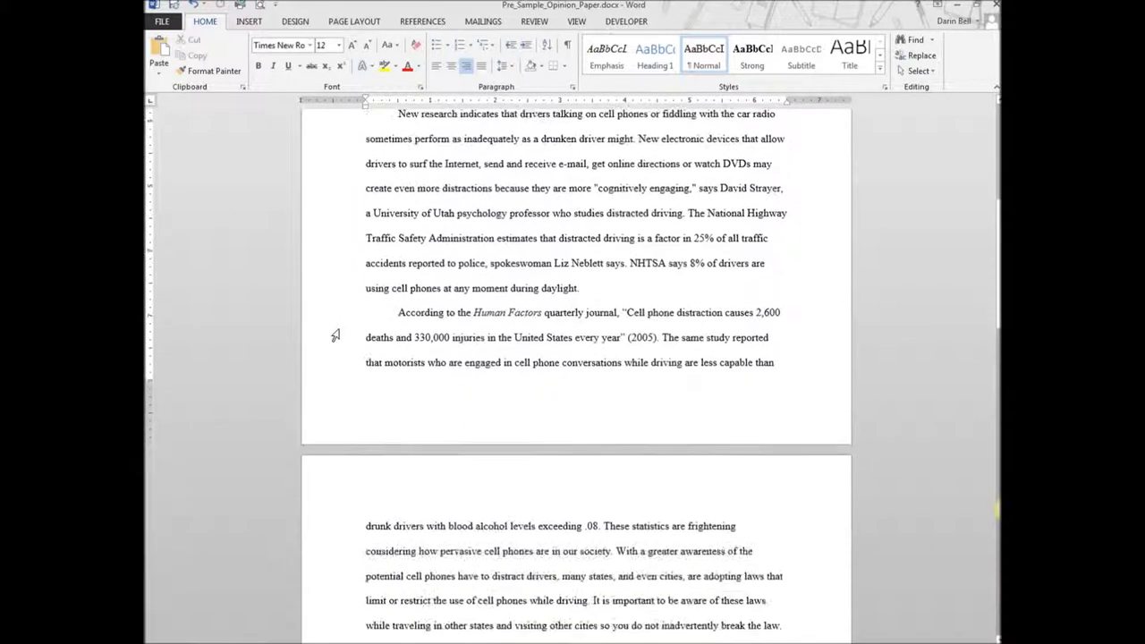
pyautogui.scroll(-13, 336, 336)
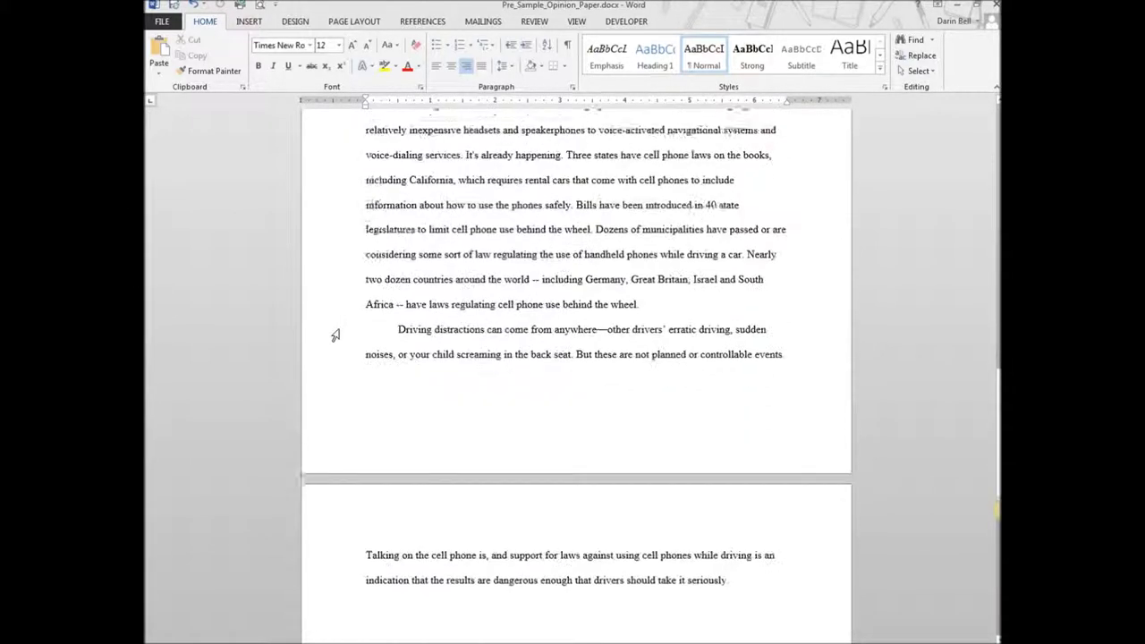
pyautogui.scroll(-1, 335, 335)
pyautogui.scroll(20, 336, 336)
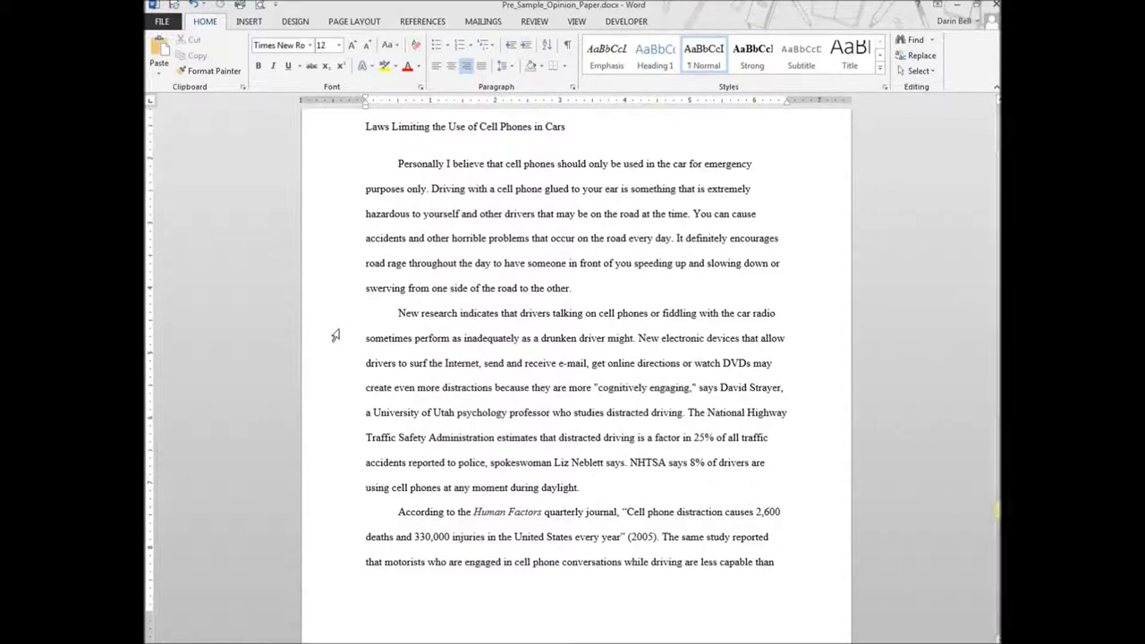
pyautogui.scroll(6, 336, 335)
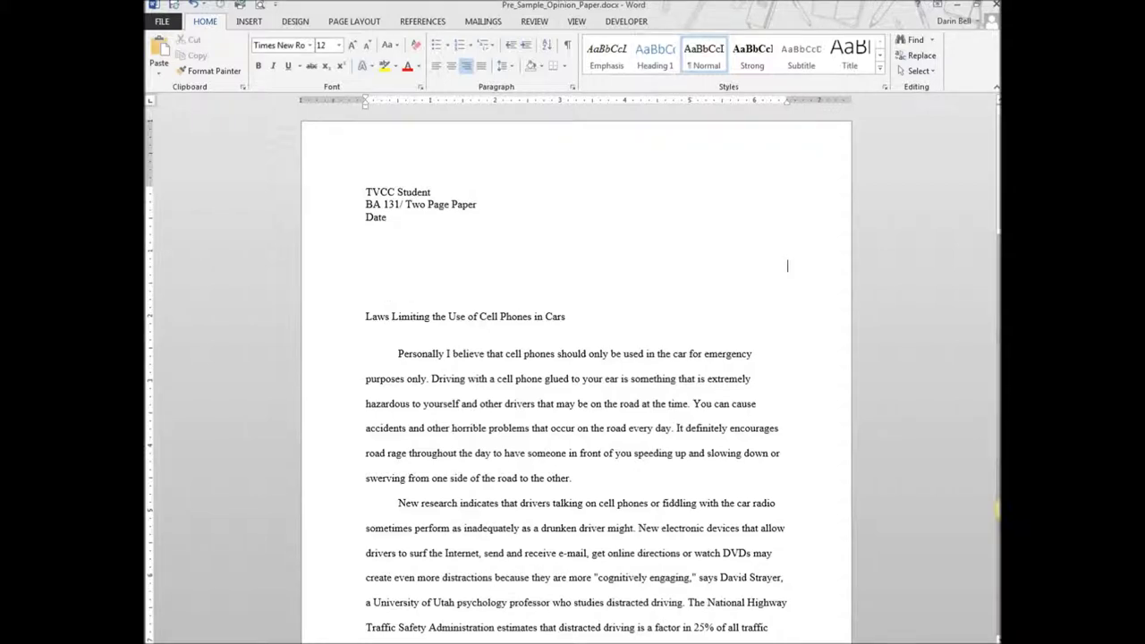
pyautogui.moveTo(1144, 9); pyautogui.dragTo(443, 30)
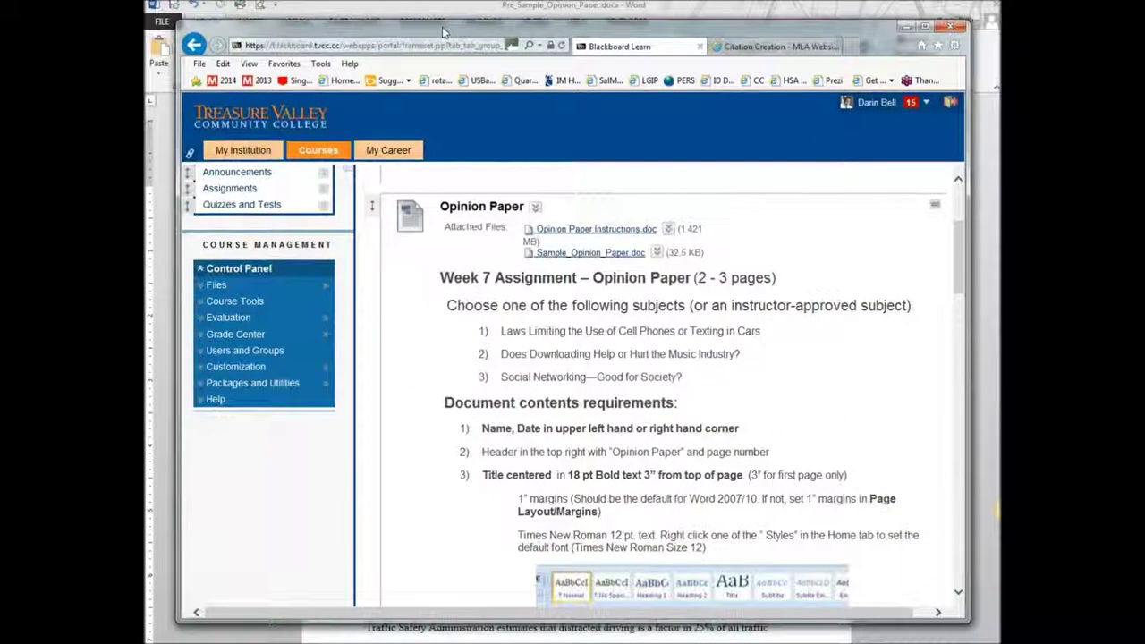
pyautogui.moveTo(961, 253); pyautogui.dragTo(942, 276)
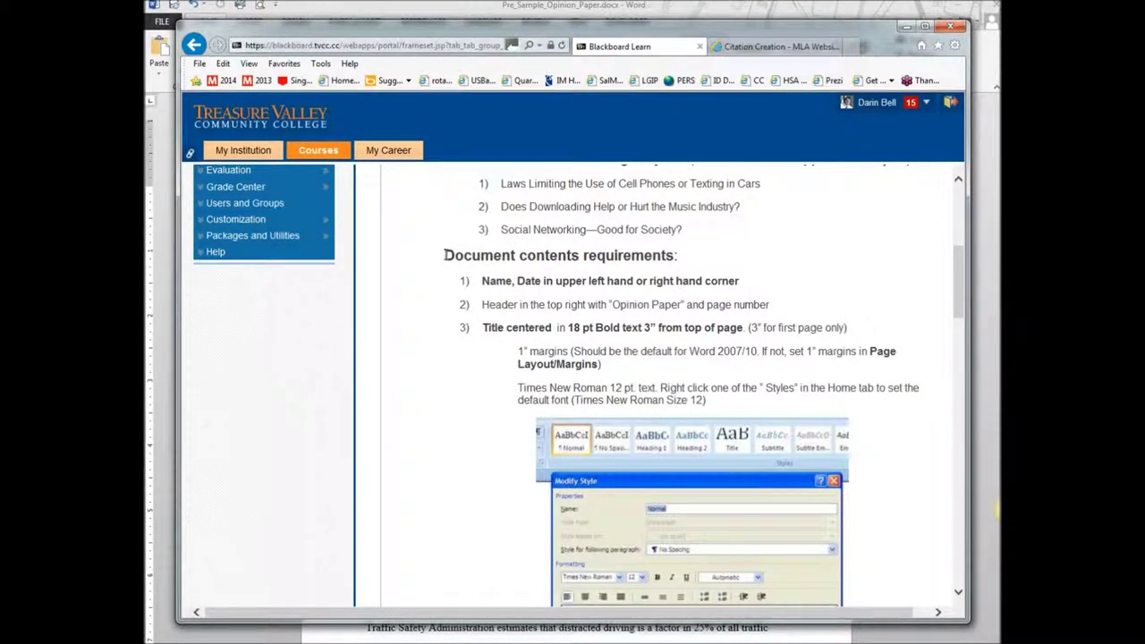
pyautogui.moveTo(439, 257); pyautogui.dragTo(698, 33)
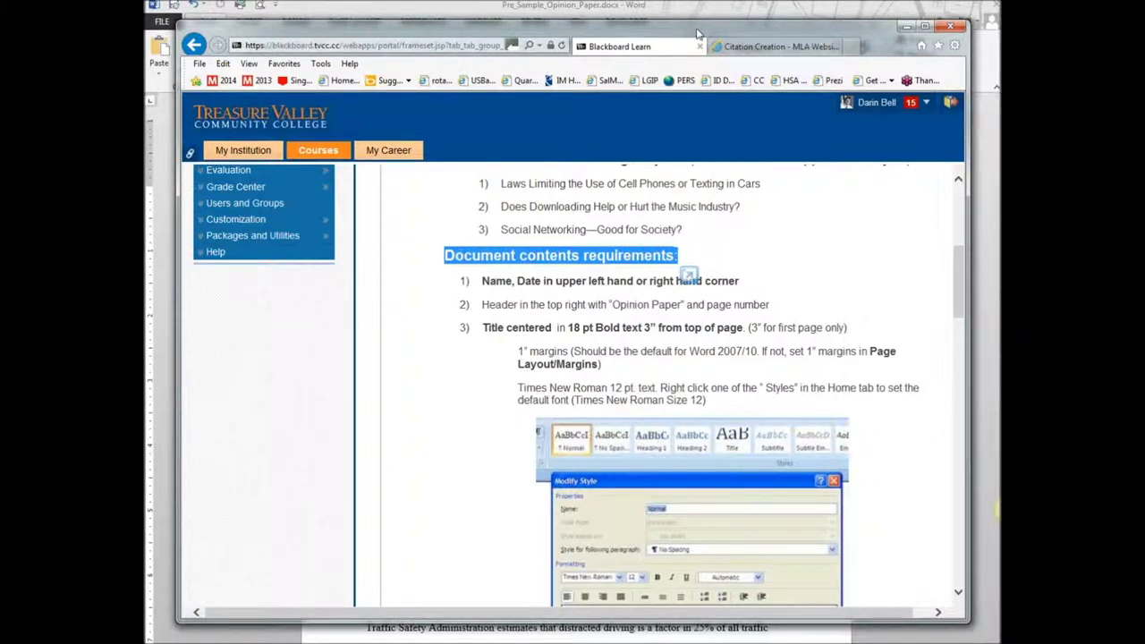
pyautogui.moveTo(697, 33); pyautogui.dragTo(698, 34)
pyautogui.moveTo(698, 33); pyautogui.dragTo(1144, 40)
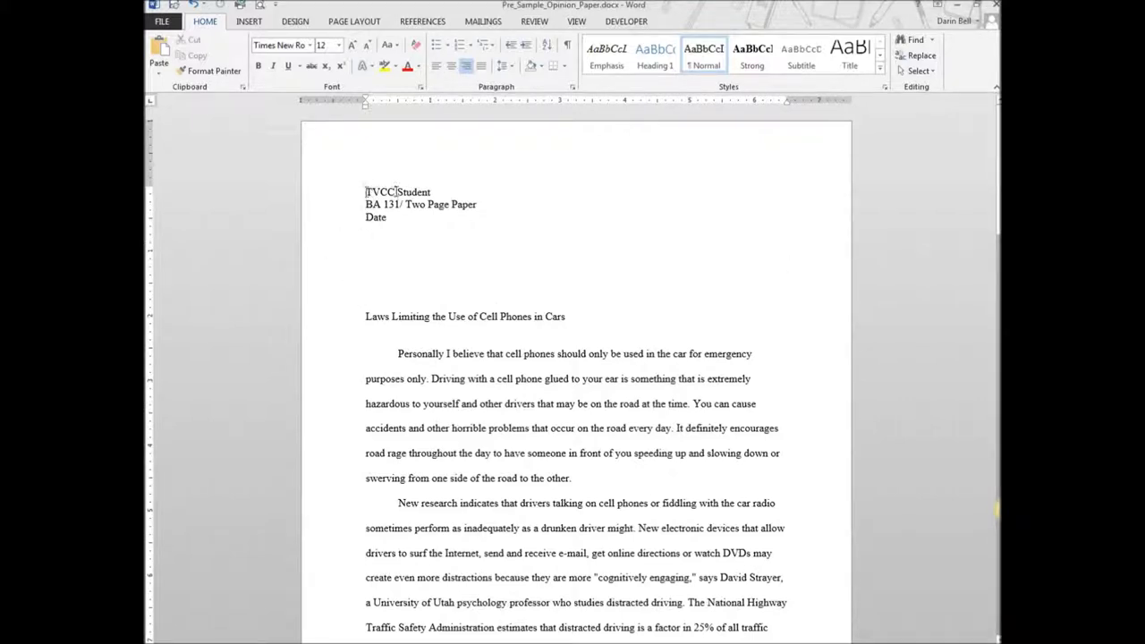
# - Right-align the TVCC Student, BA 131/ Two Page Paper and Date header lines
pyautogui.tripleClick(396, 191)
pyautogui.moveTo(364, 204); pyautogui.dragTo(475, 209)
pyautogui.moveTo(364, 217); pyautogui.dragTo(390, 217)
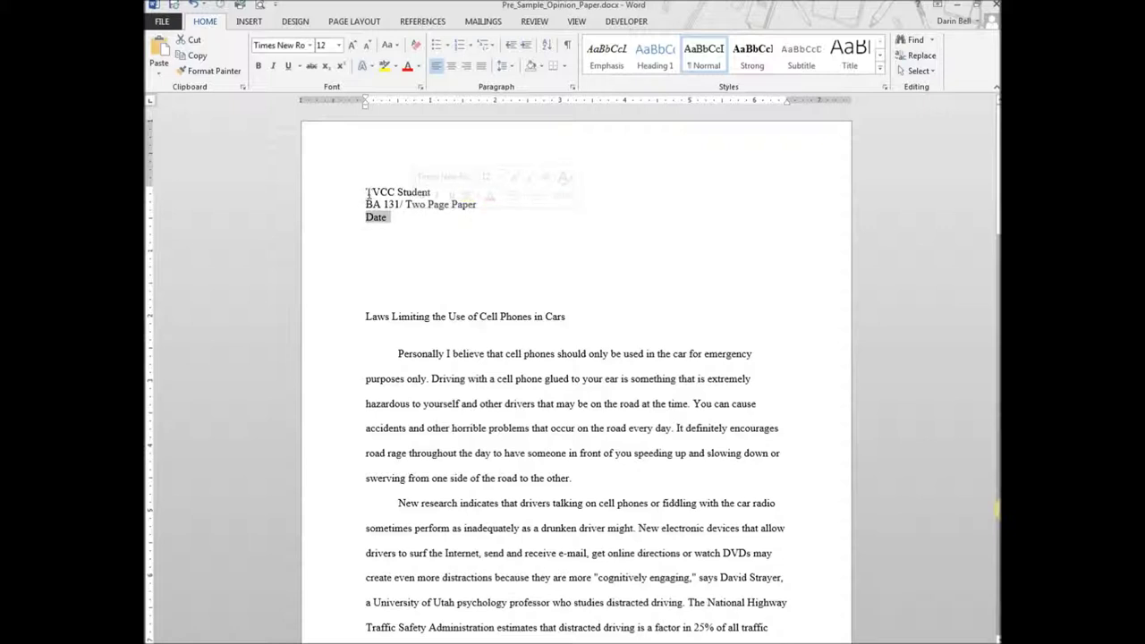
pyautogui.moveTo(366, 193); pyautogui.dragTo(422, 224)
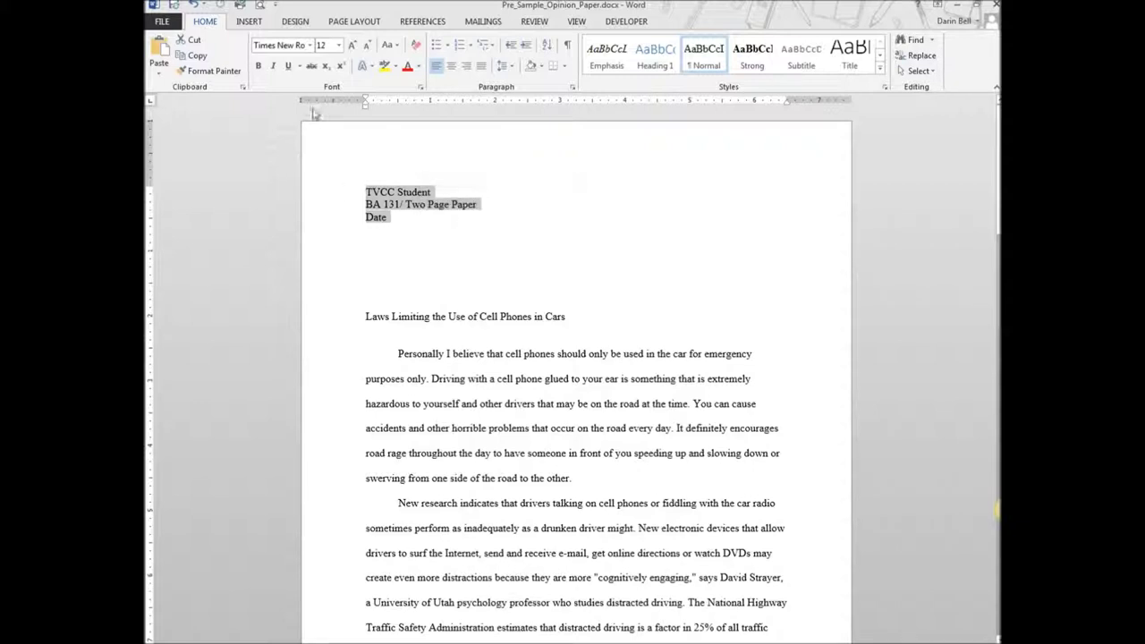
pyautogui.click(470, 68)
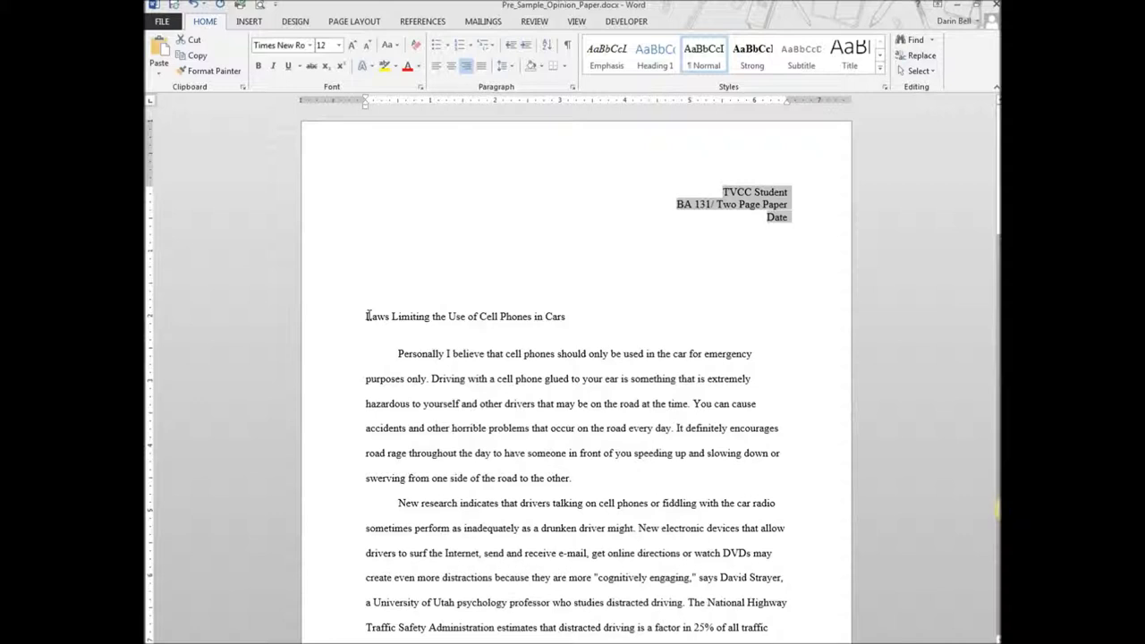
pyautogui.click(364, 315)
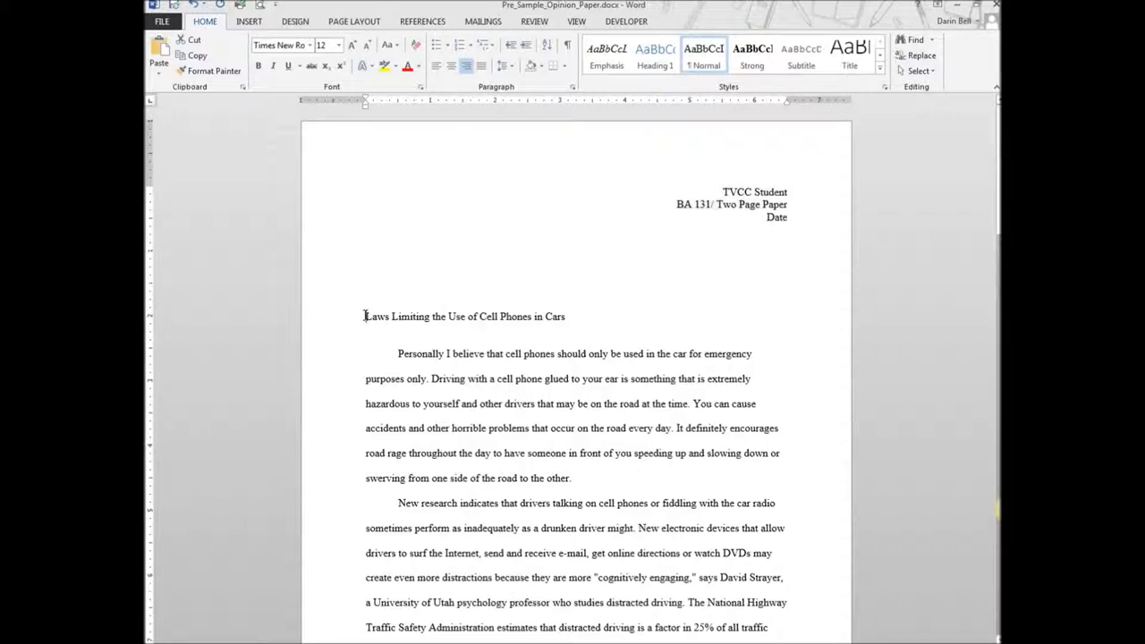
pyautogui.moveTo(365, 316); pyautogui.dragTo(582, 312)
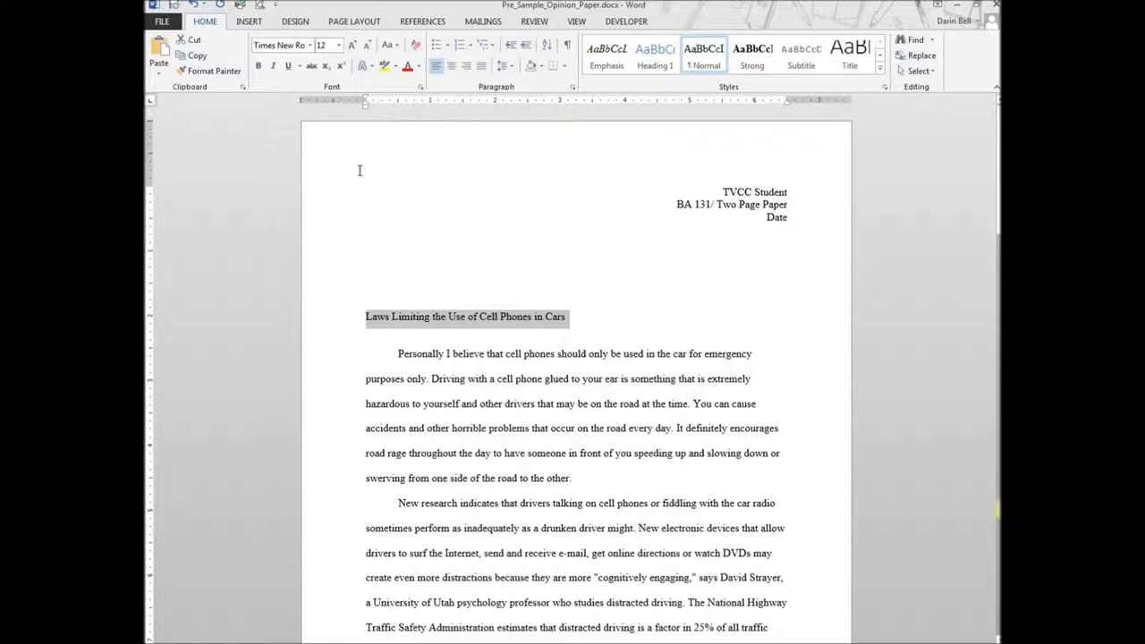
# - Center the title 'Laws Limiting the Use of Cell Phones in Cars' and make it 18 pt bold
pyautogui.click(451, 66)
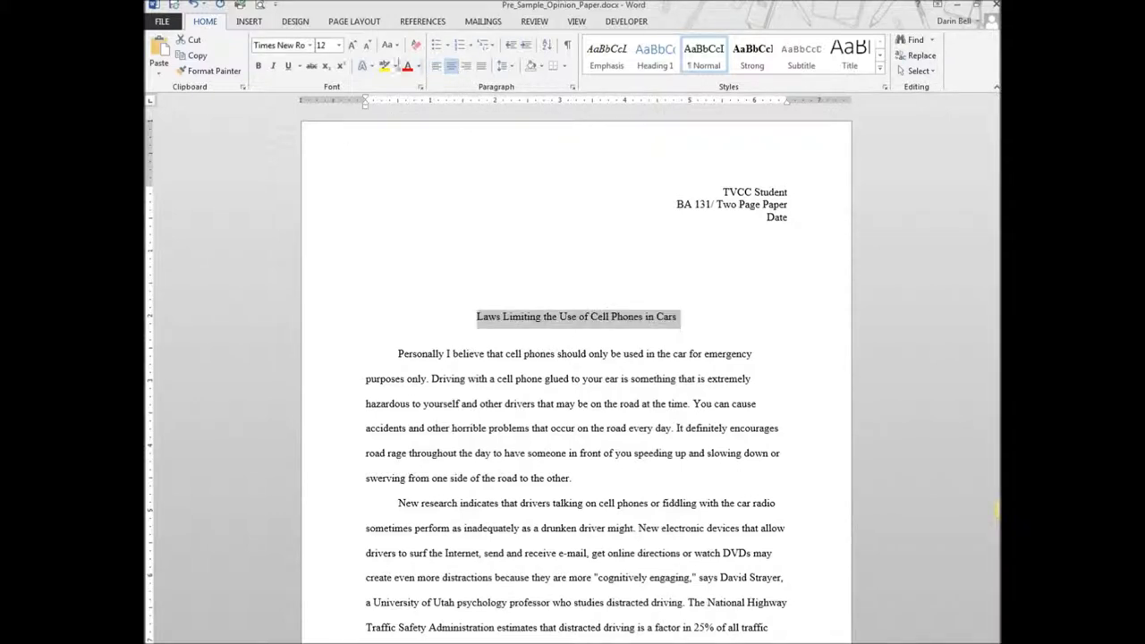
pyautogui.click(338, 46)
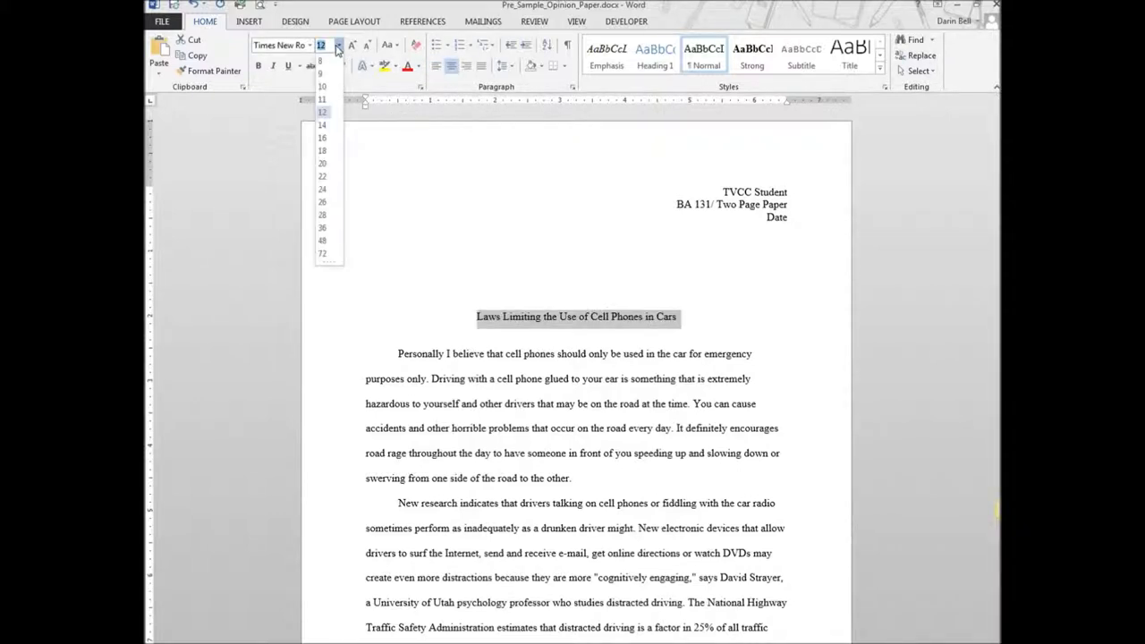
pyautogui.click(322, 150)
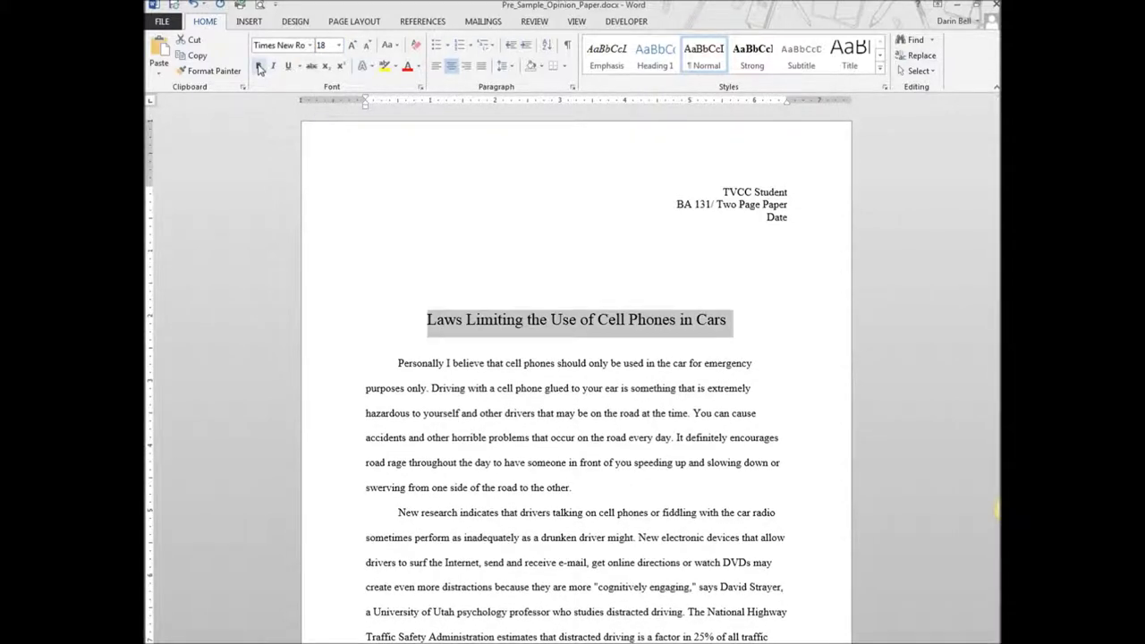
pyautogui.click(258, 66)
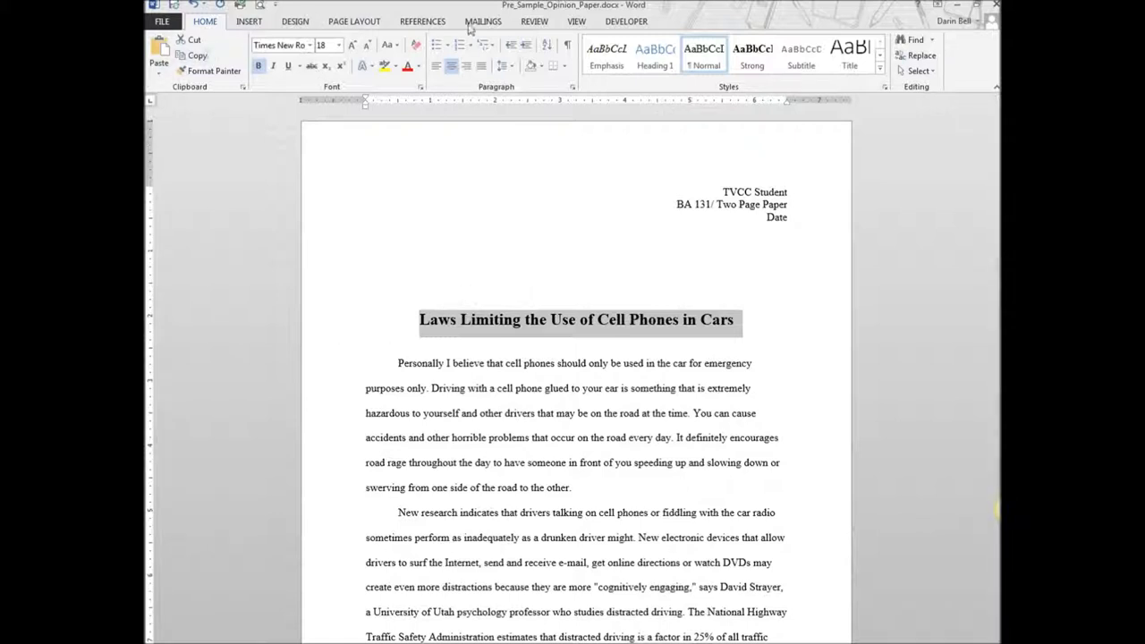
pyautogui.click(577, 23)
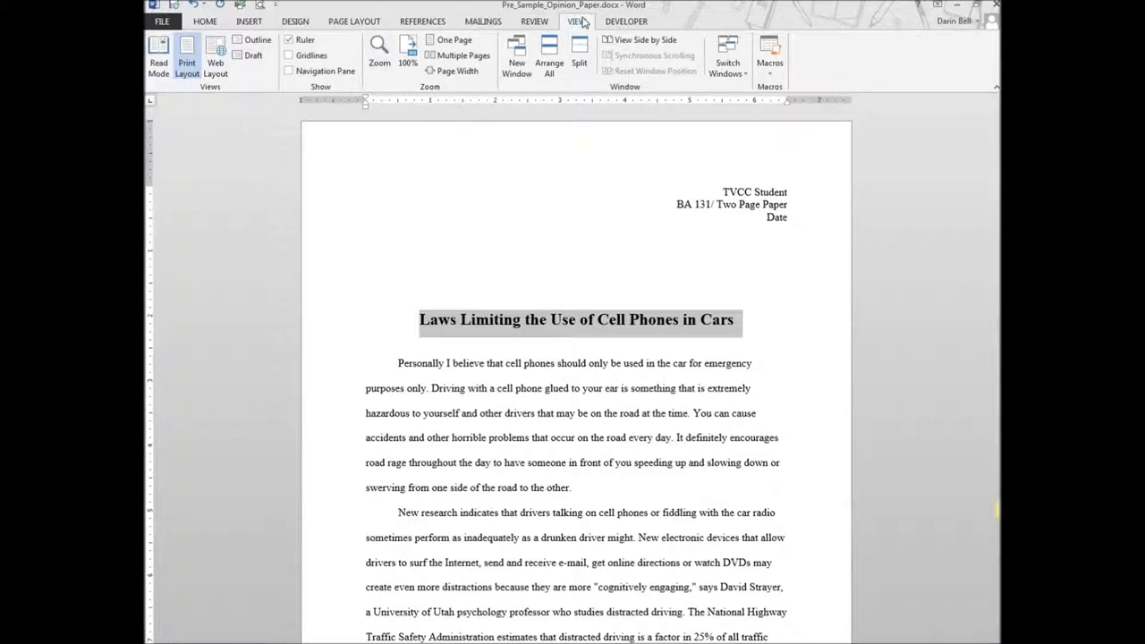
# - Toggle the rulers off and back on, then check the bold title above the double-spaced body
pyautogui.click(289, 41)
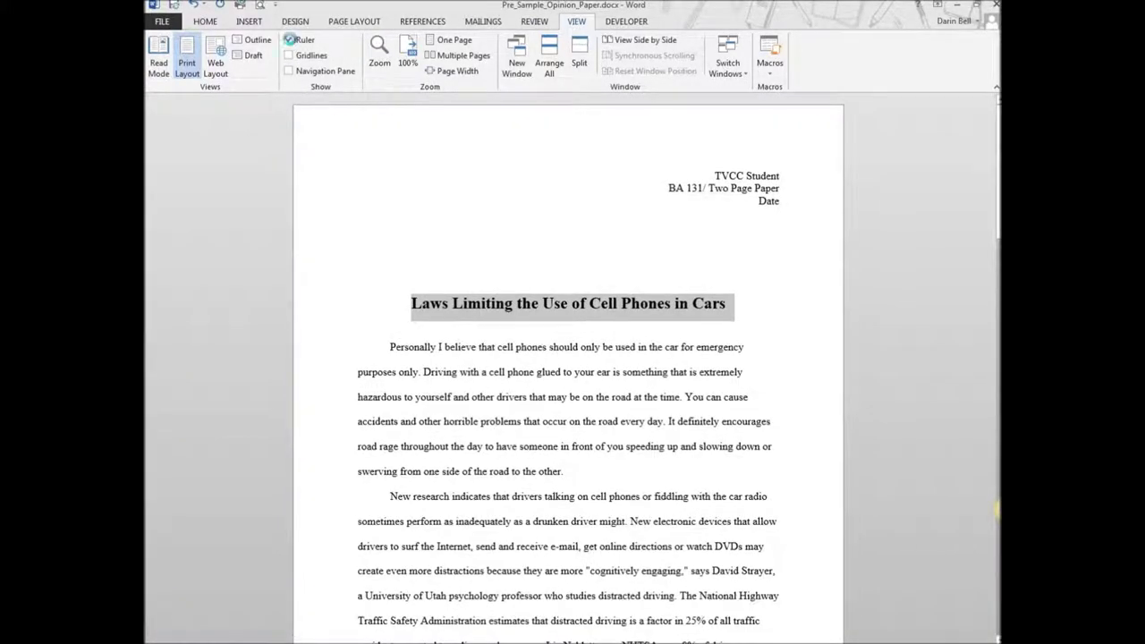
pyautogui.click(289, 40)
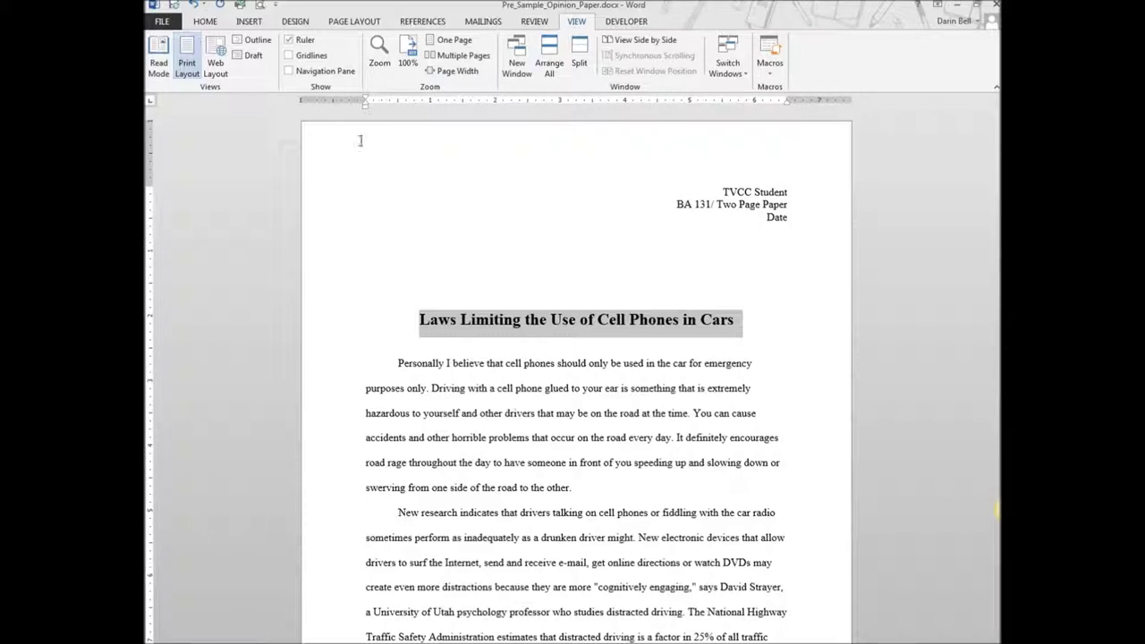
pyautogui.scroll(-1, 401, 177)
pyautogui.scroll(3, 394, 183)
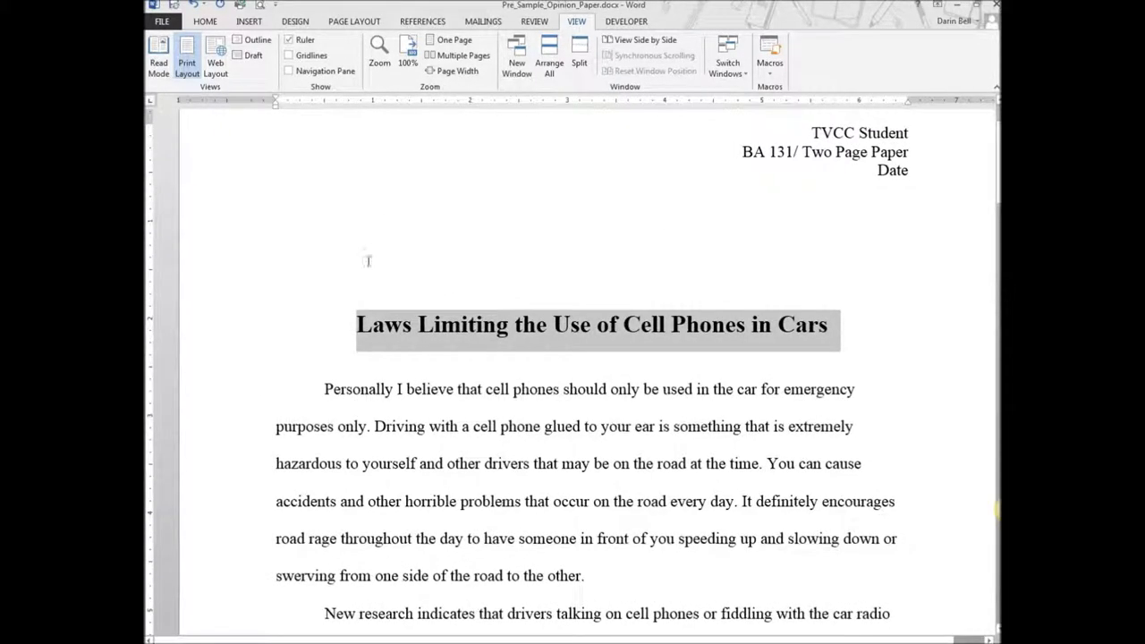
pyautogui.scroll(2, 366, 261)
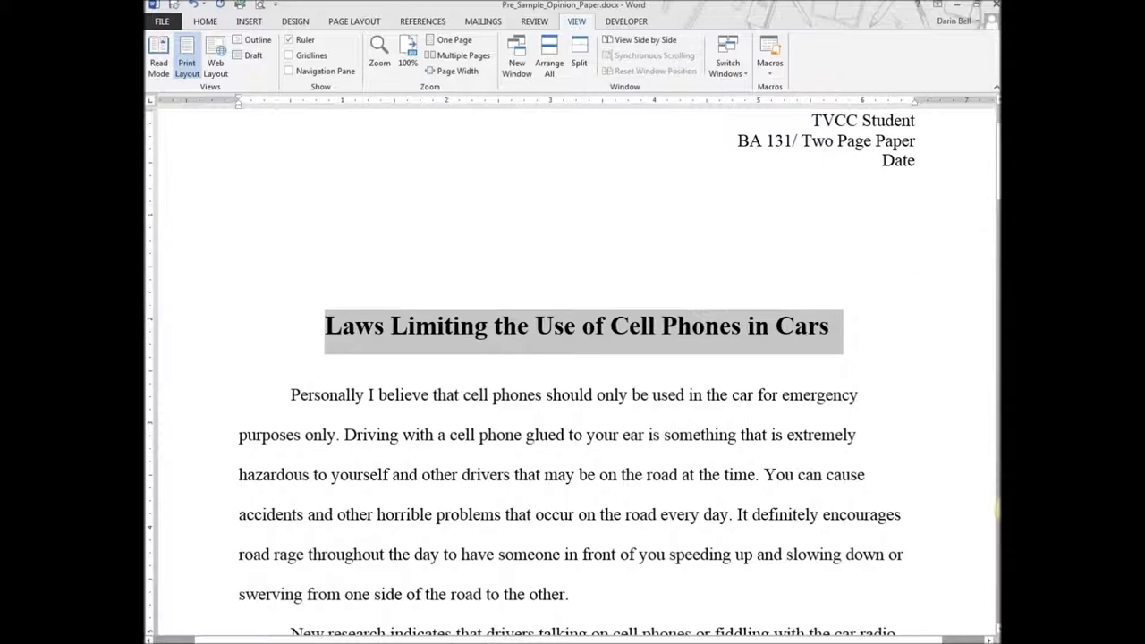
# - Lay out the body paragraphs below the title in two columns with Page Layout > Columns > Two
pyautogui.moveTo(996, 161)
pyautogui.mouseDown()
pyautogui.moveTo(997, 175)
pyautogui.moveTo(997, 159)
pyautogui.mouseUp()
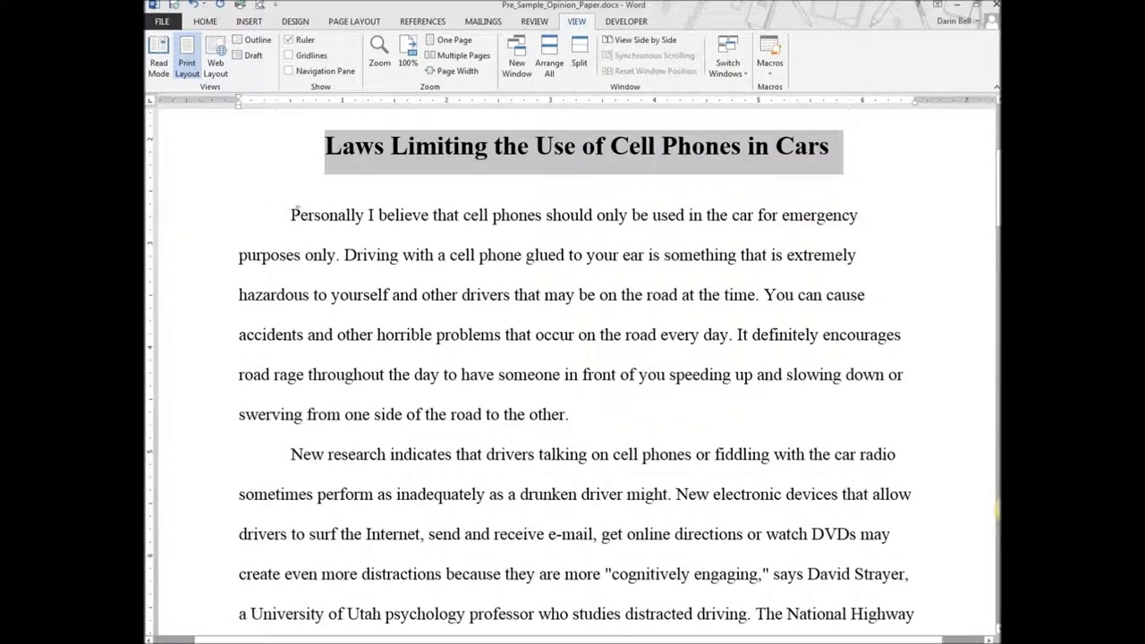
pyautogui.moveTo(281, 214); pyautogui.dragTo(705, 319)
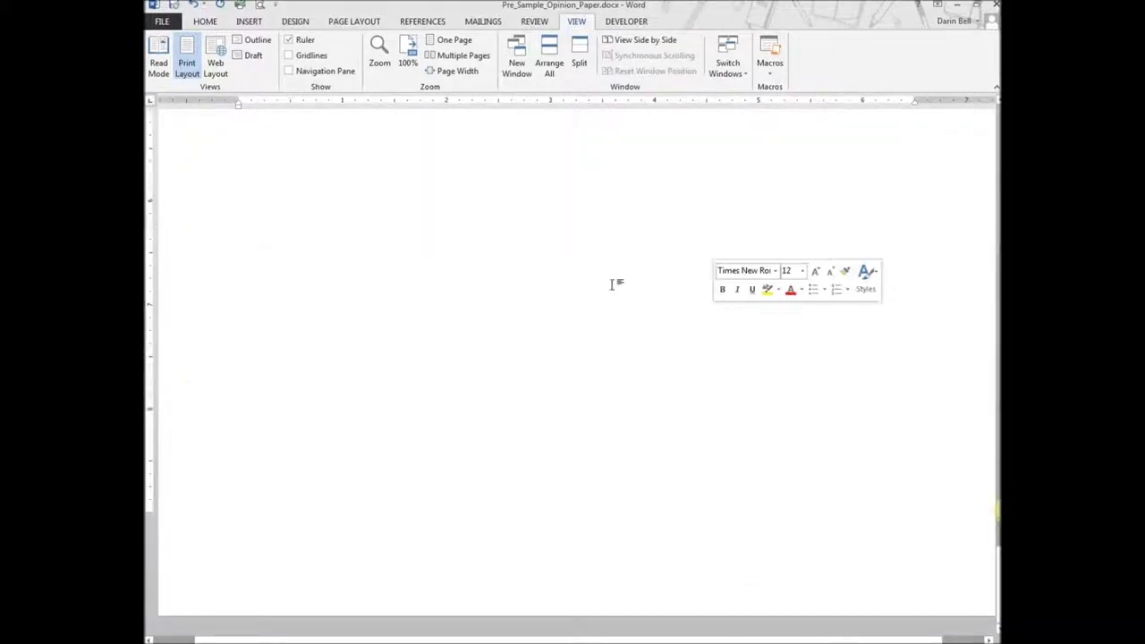
pyautogui.click(353, 23)
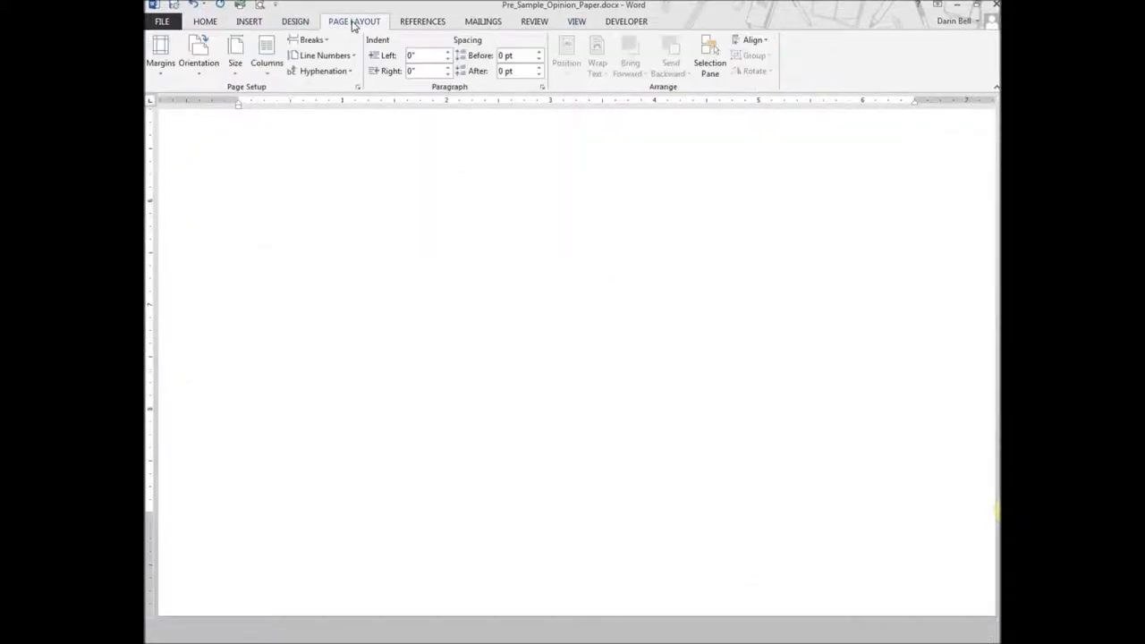
pyautogui.click(270, 71)
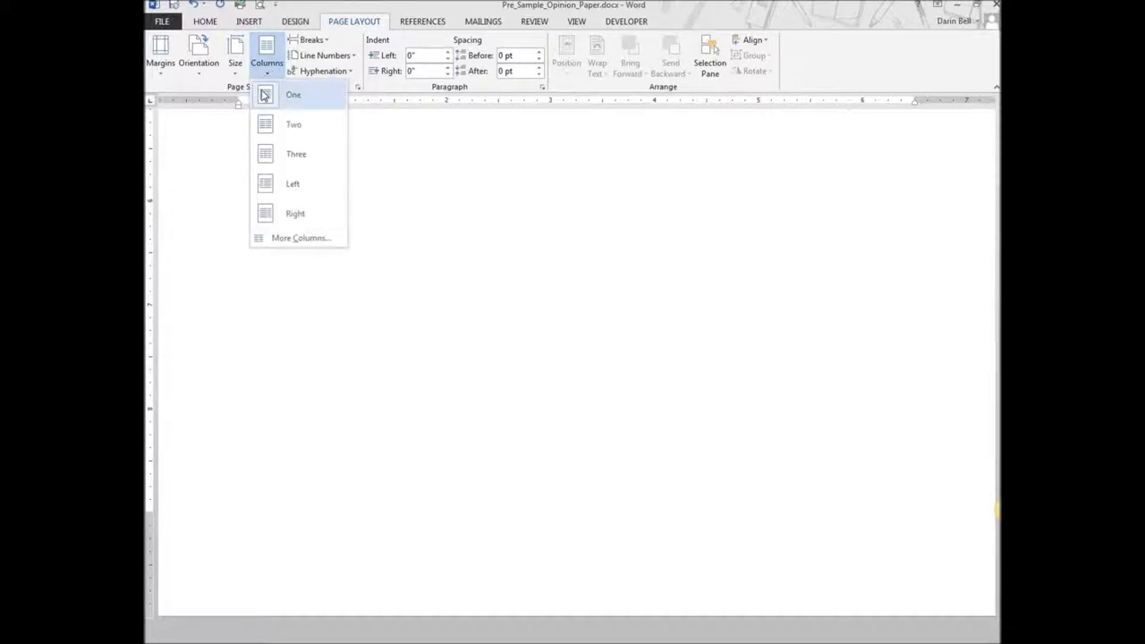
pyautogui.click(292, 130)
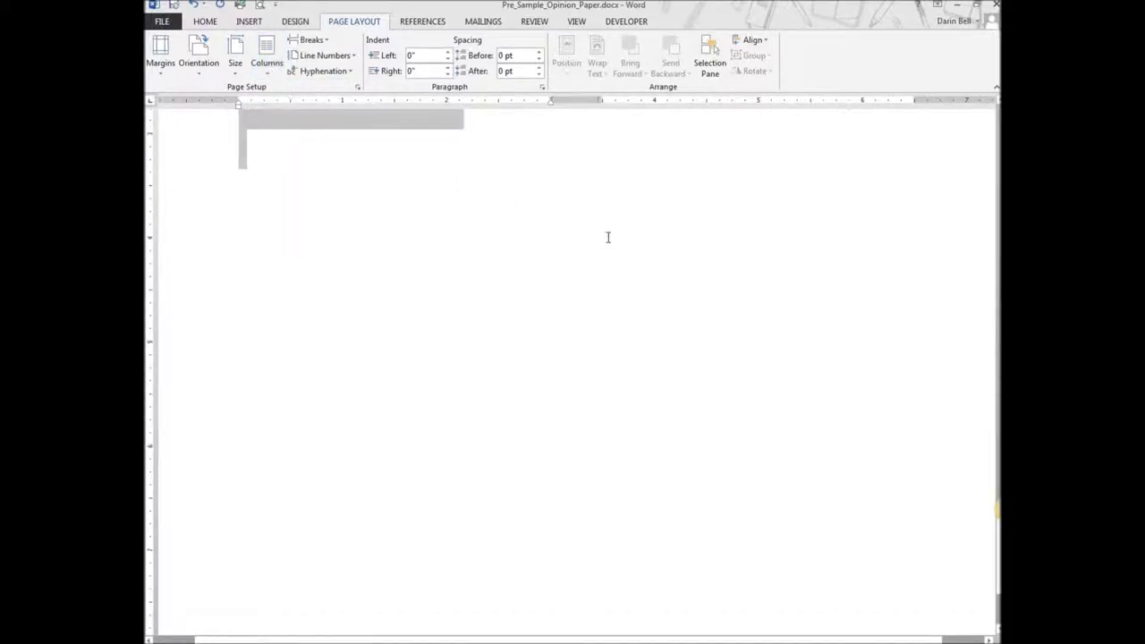
pyautogui.scroll(10, 608, 240)
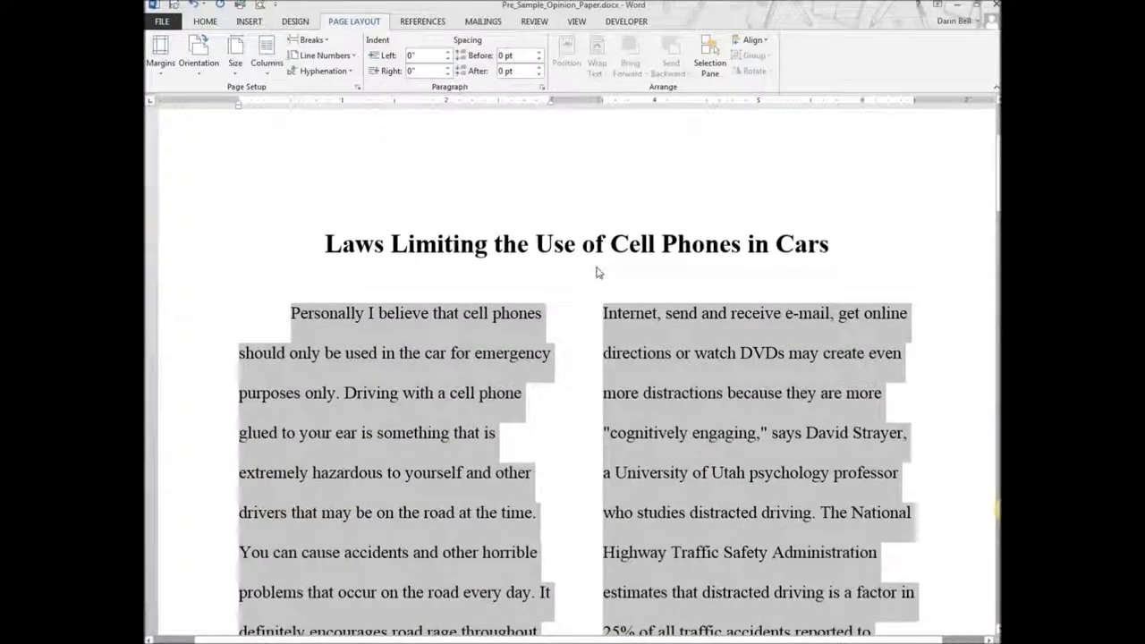
pyautogui.scroll(-1, 599, 274)
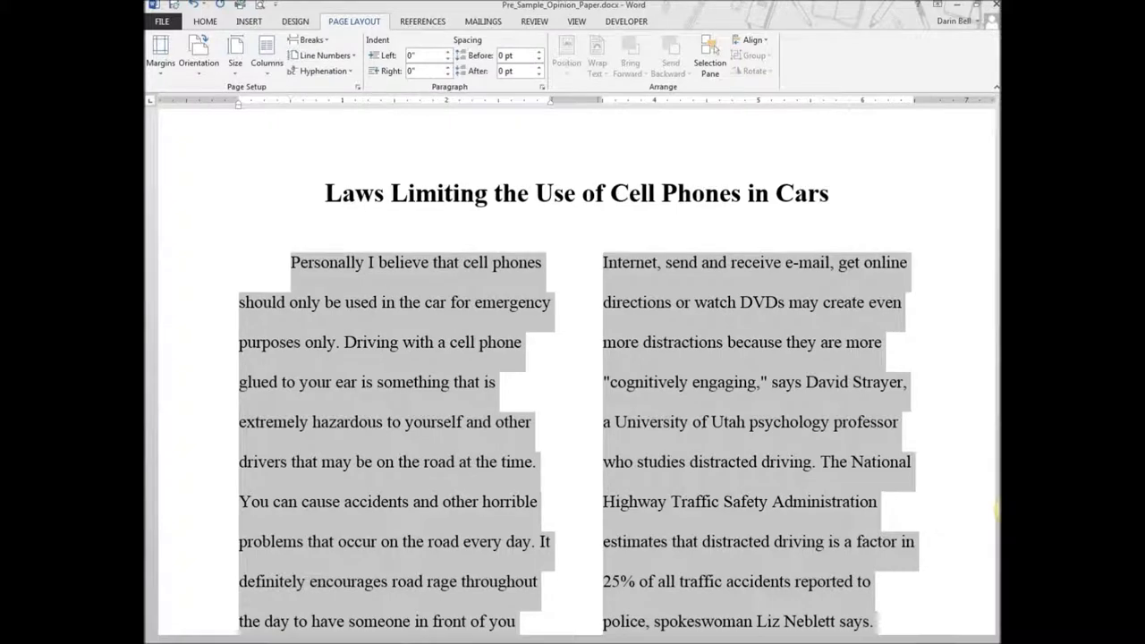
pyautogui.press('Right')
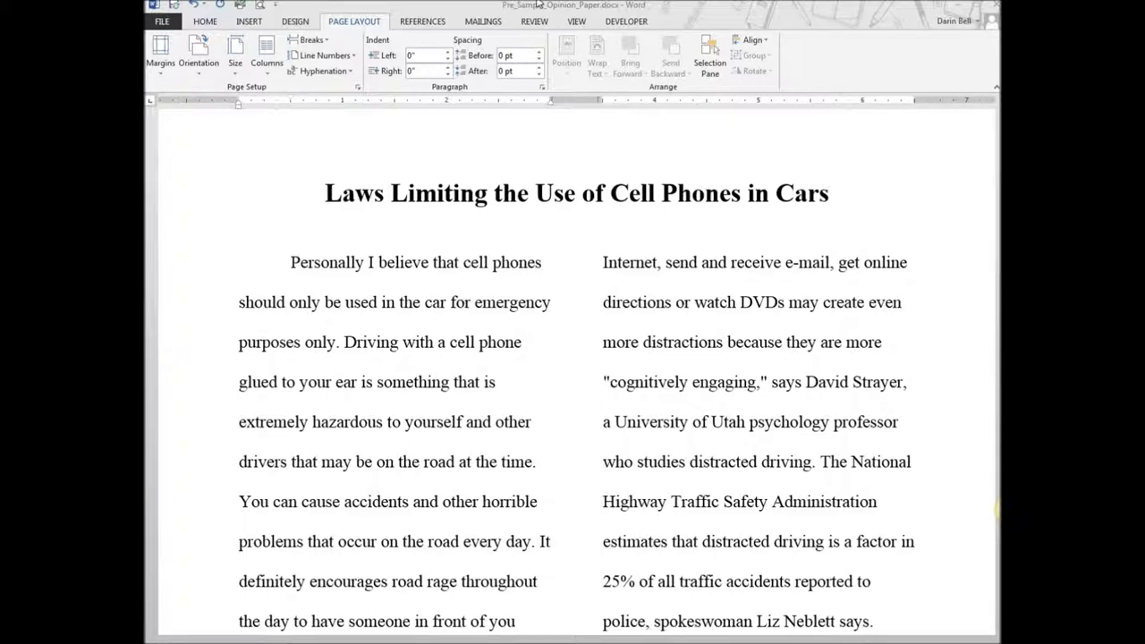
pyautogui.hotkey('ctrl', 'a')
# - Open the Clipboard pane and inspect the options for the copied web citation
pyautogui.click(204, 21)
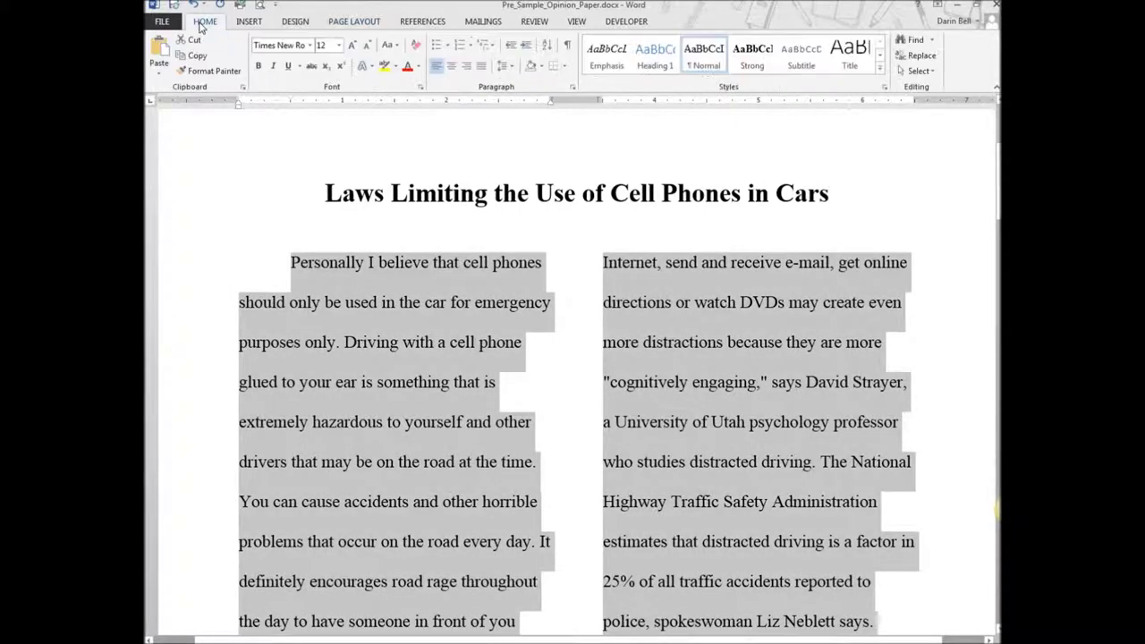
pyautogui.click(244, 88)
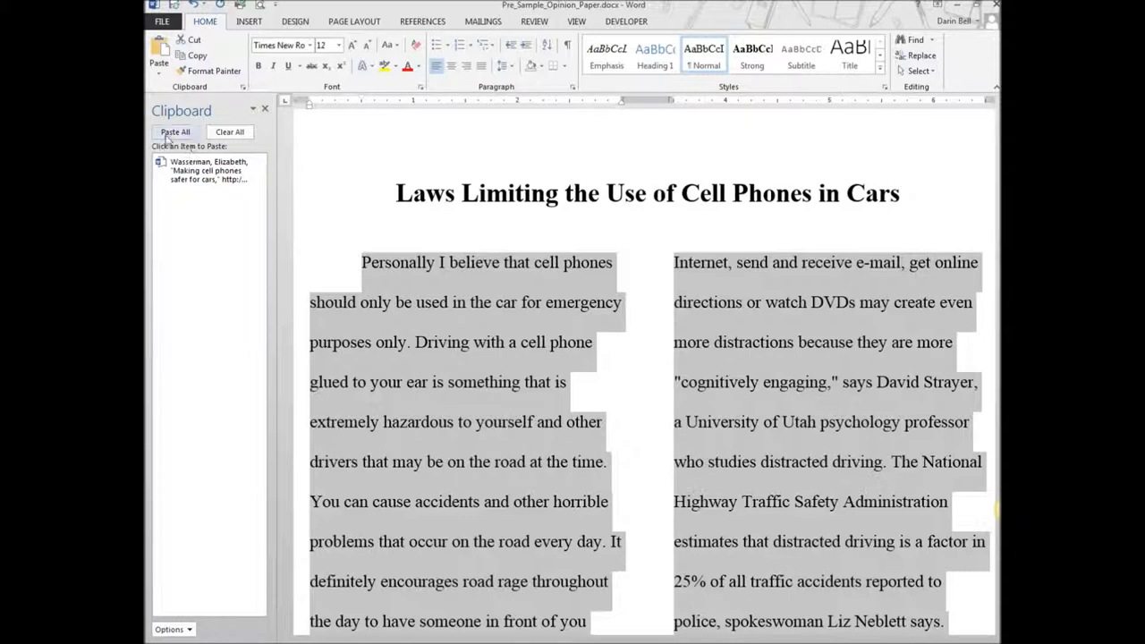
pyautogui.moveTo(232, 183)
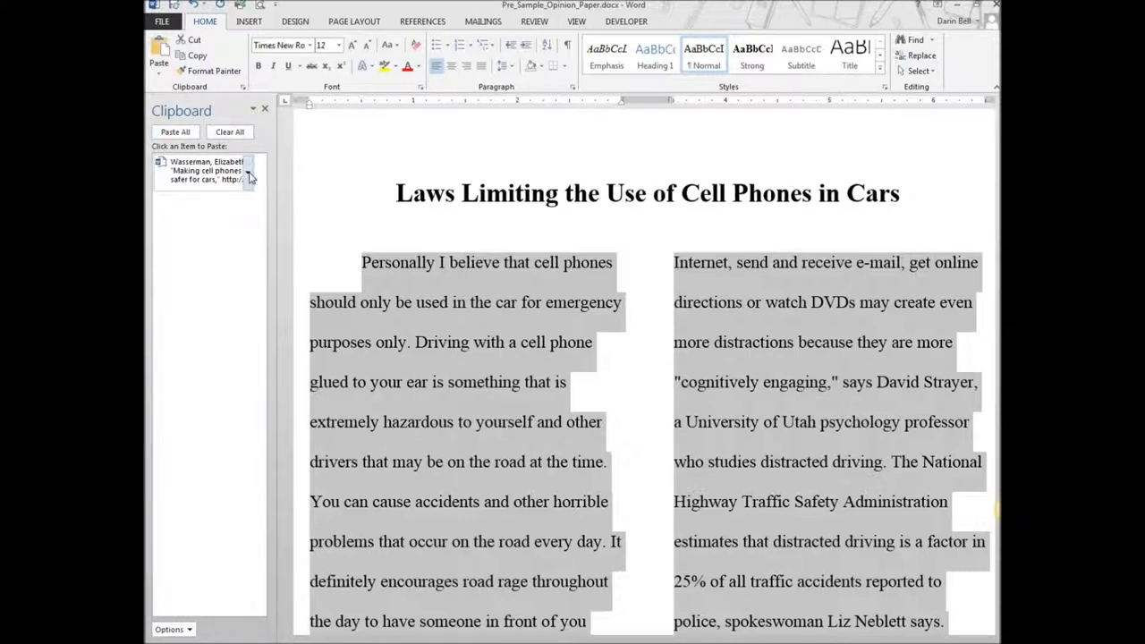
pyautogui.click(249, 176)
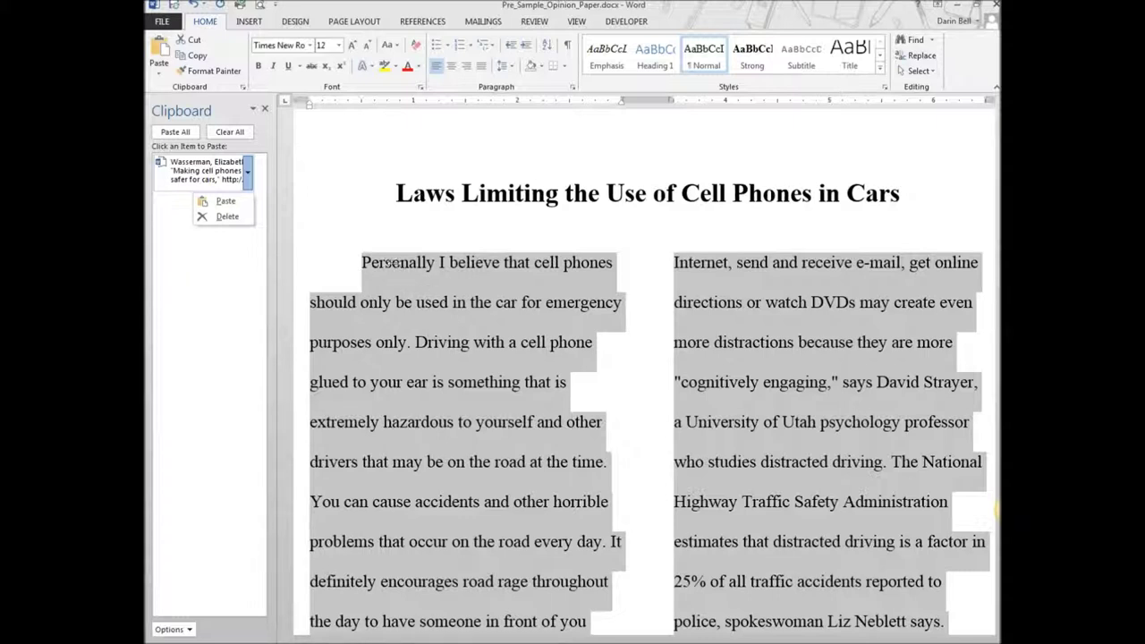
pyautogui.rightClick(367, 264)
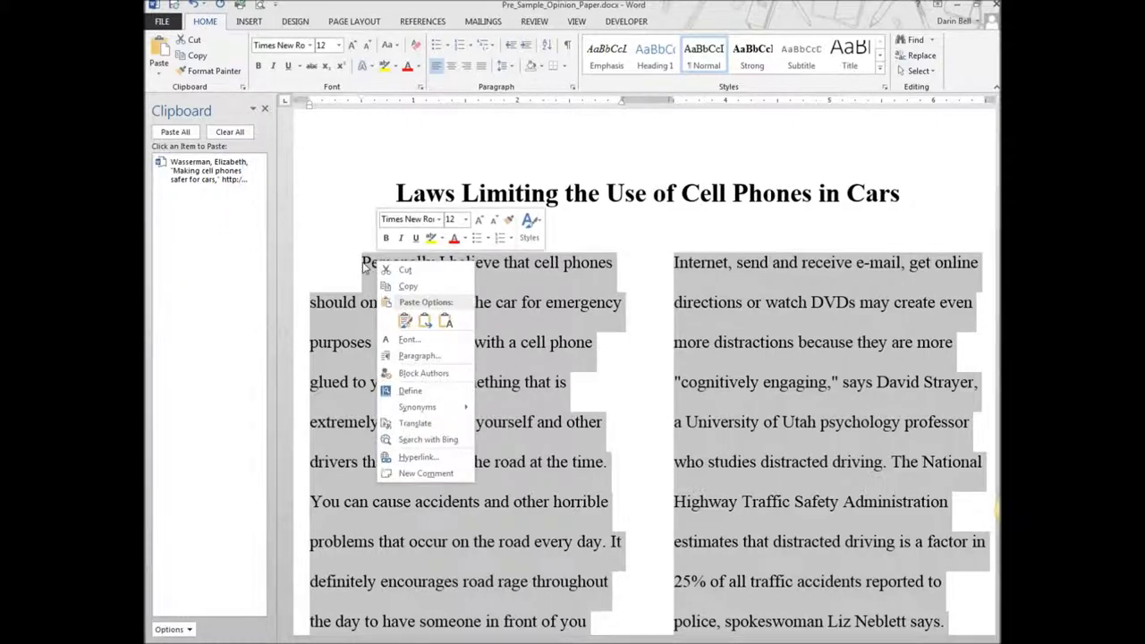
pyautogui.click(405, 322)
pyautogui.press('Escape')
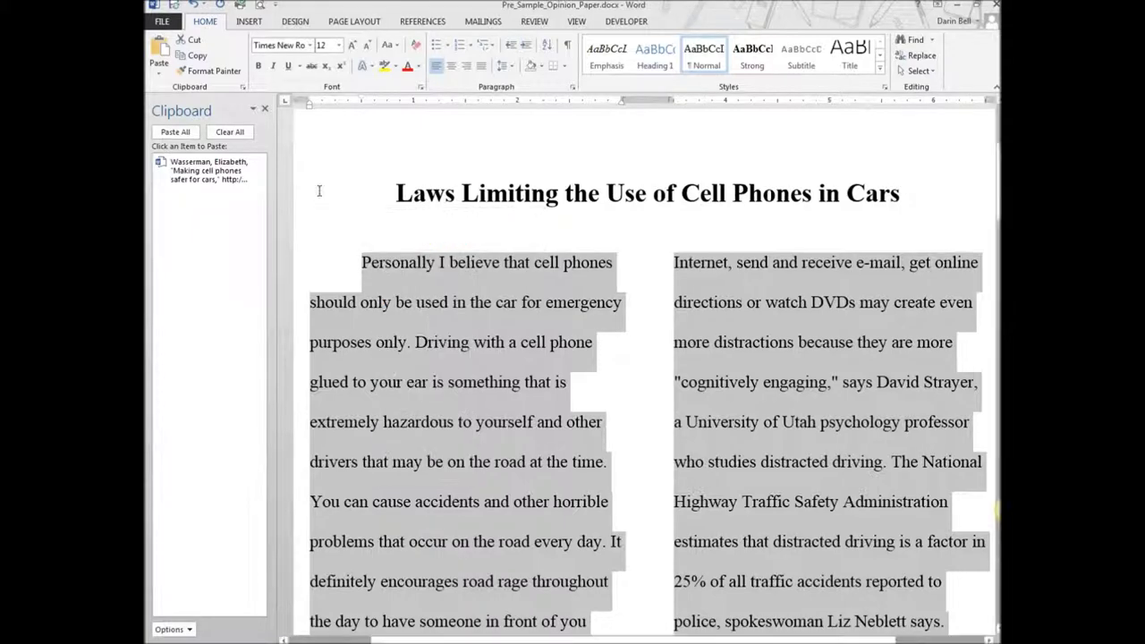
# - Scroll through the two columns and close the Clipboard pane
pyautogui.scroll(-1, 567, 272)
pyautogui.scroll(-5, 642, 422)
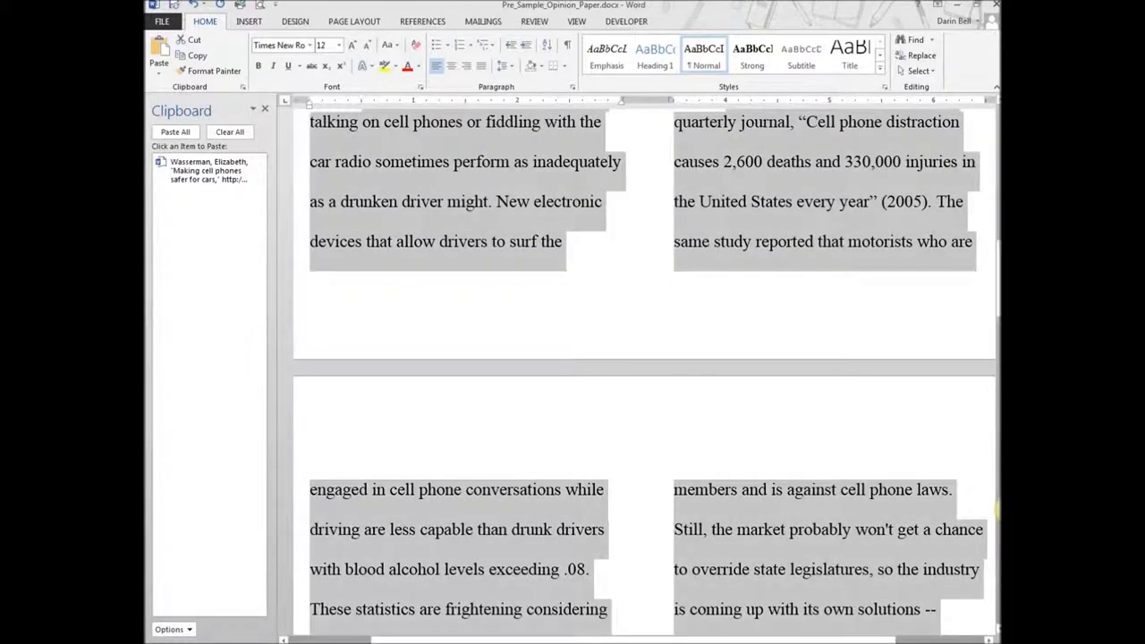
pyautogui.scroll(3, 646, 364)
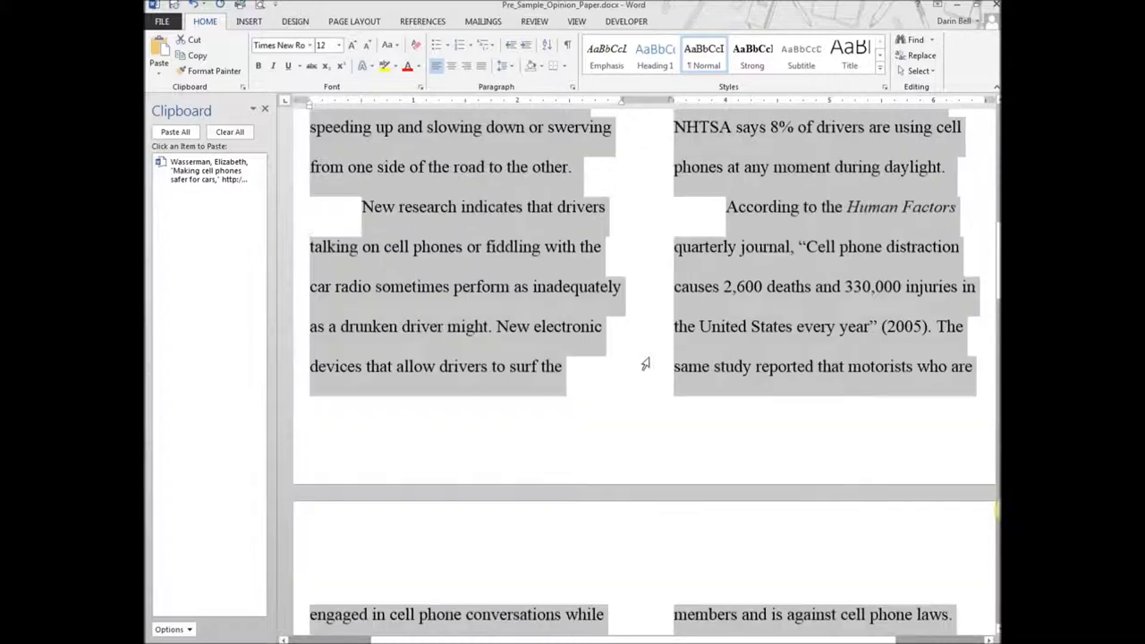
pyautogui.scroll(2, 646, 364)
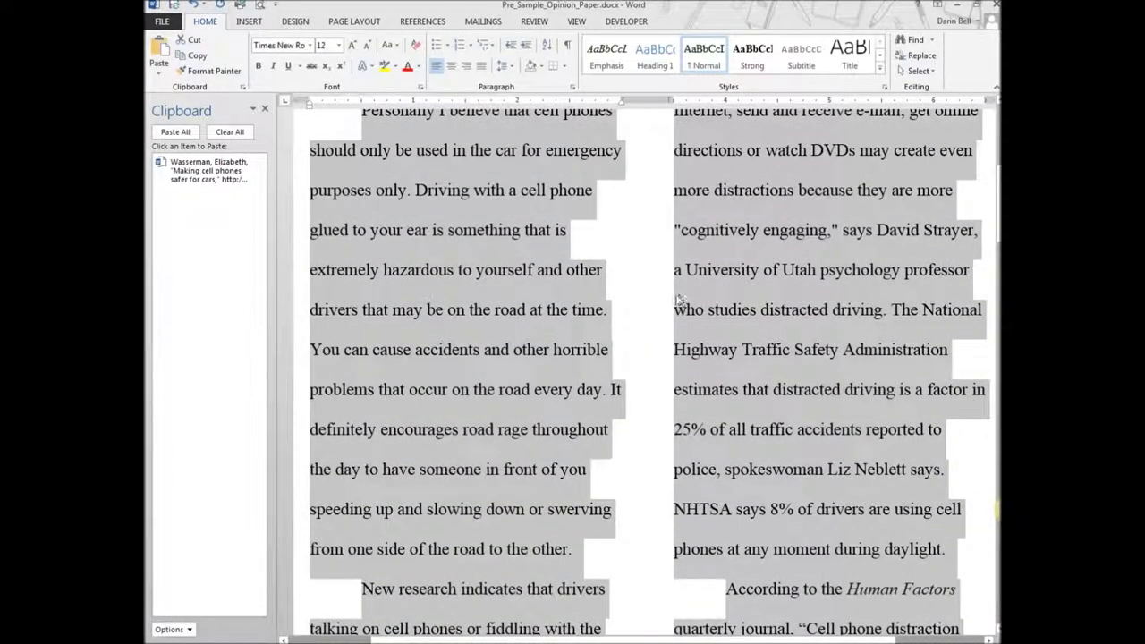
pyautogui.scroll(-4, 677, 301)
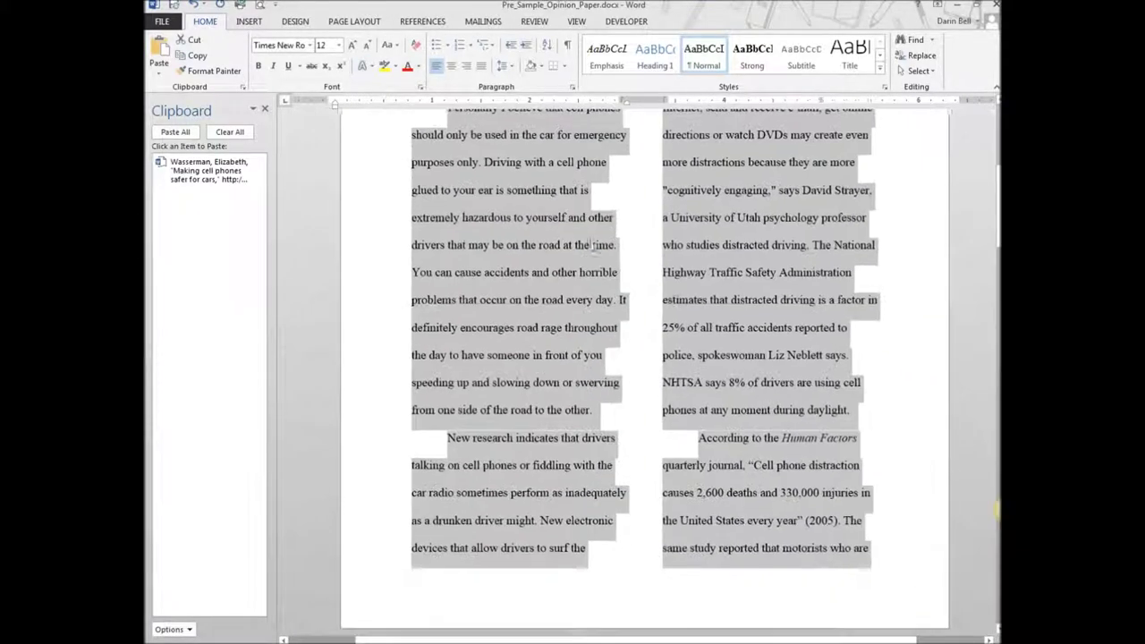
pyautogui.click(265, 108)
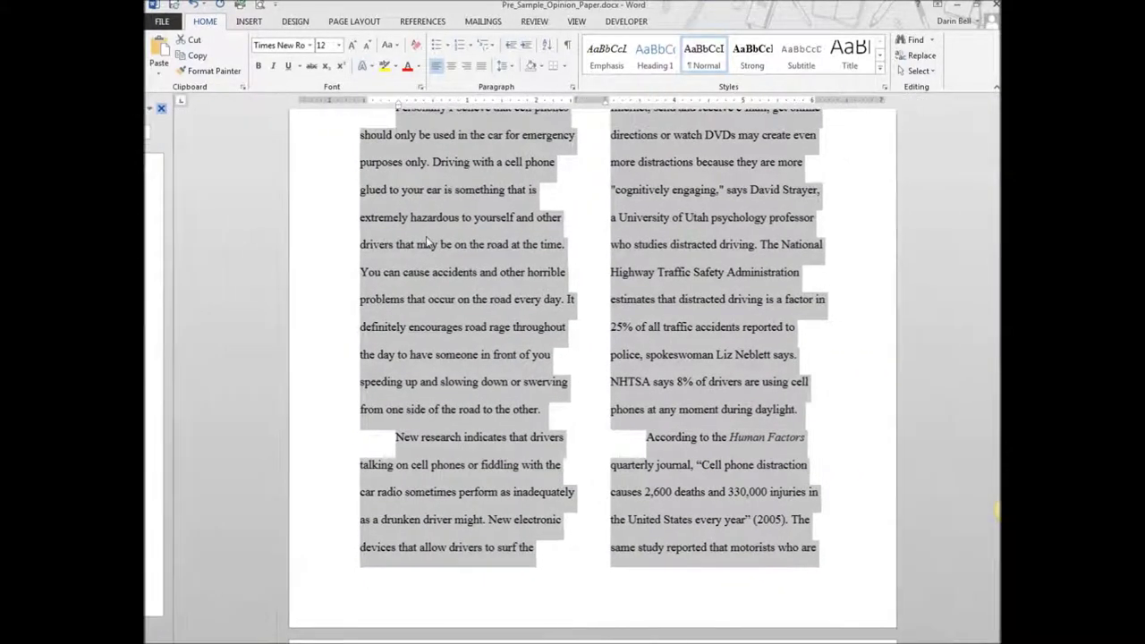
# - Place the insertion point right after the sentence ending 'daylight.'
pyautogui.scroll(3, 617, 300)
pyautogui.scroll(-1, 618, 299)
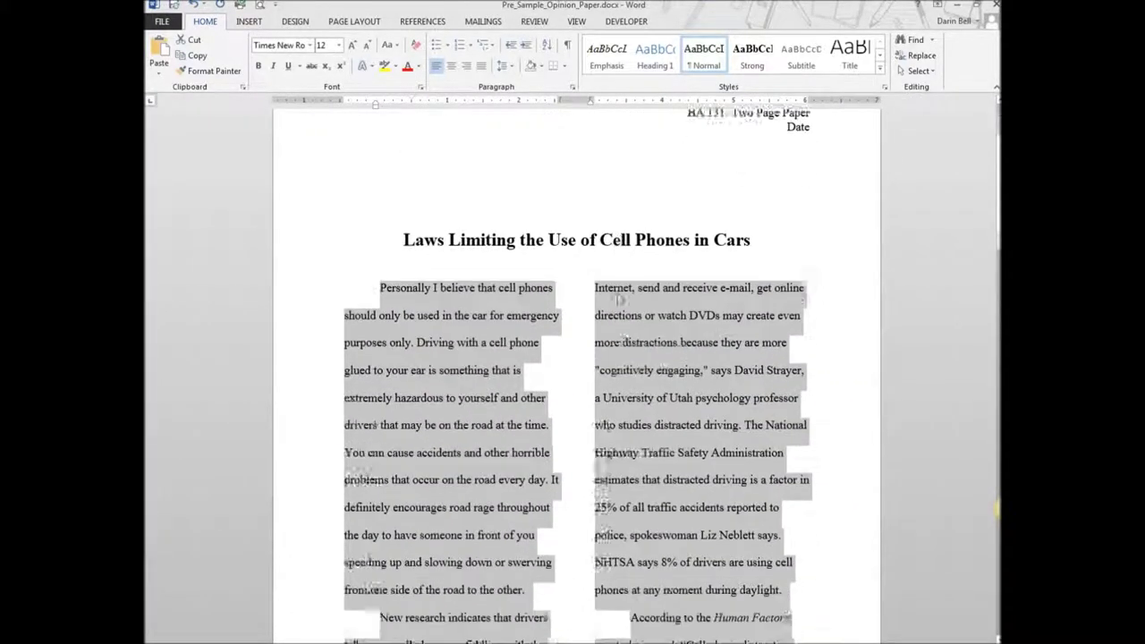
pyautogui.scroll(-1, 617, 298)
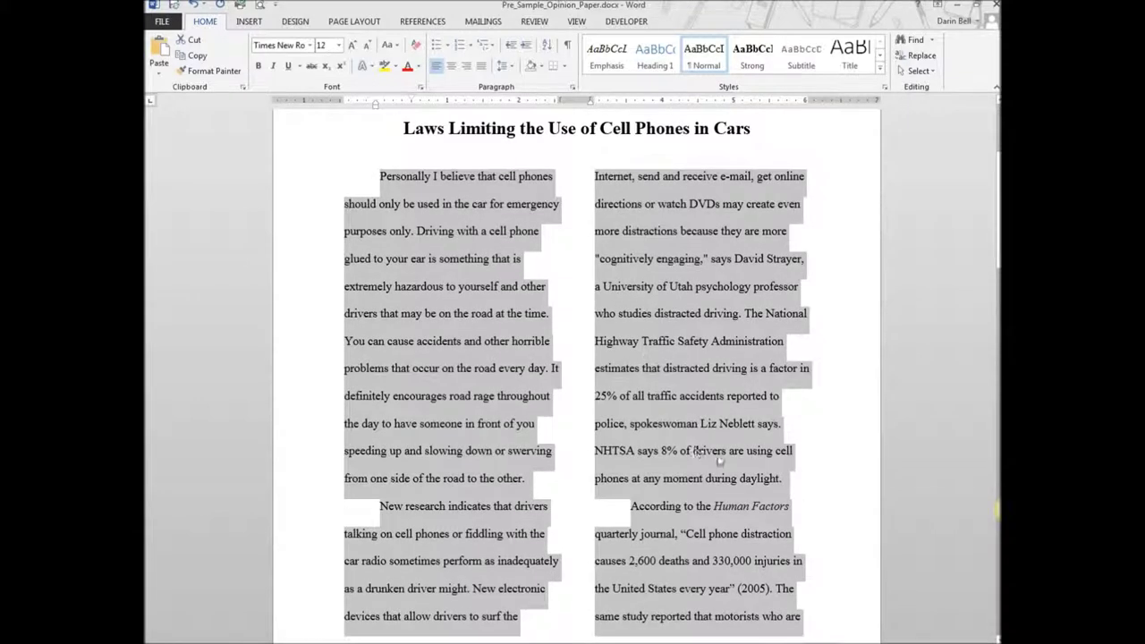
pyautogui.click(784, 479)
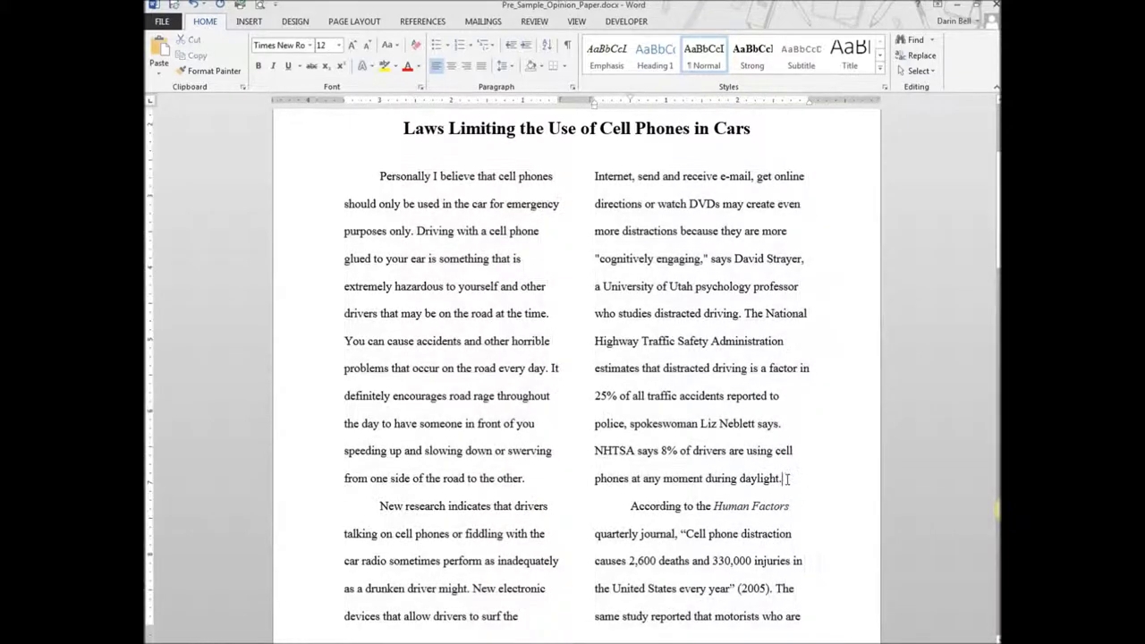
pyautogui.click(428, 26)
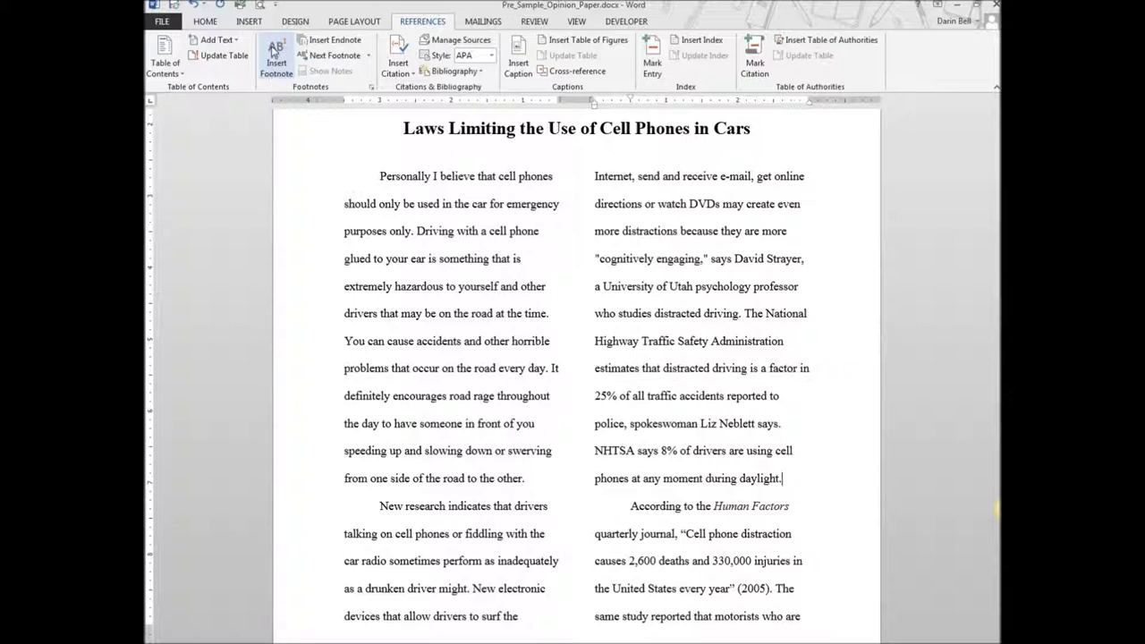
# - Insert footnote 1 after 'daylight.' and scroll to its empty note at the page bottom
pyautogui.click(273, 51)
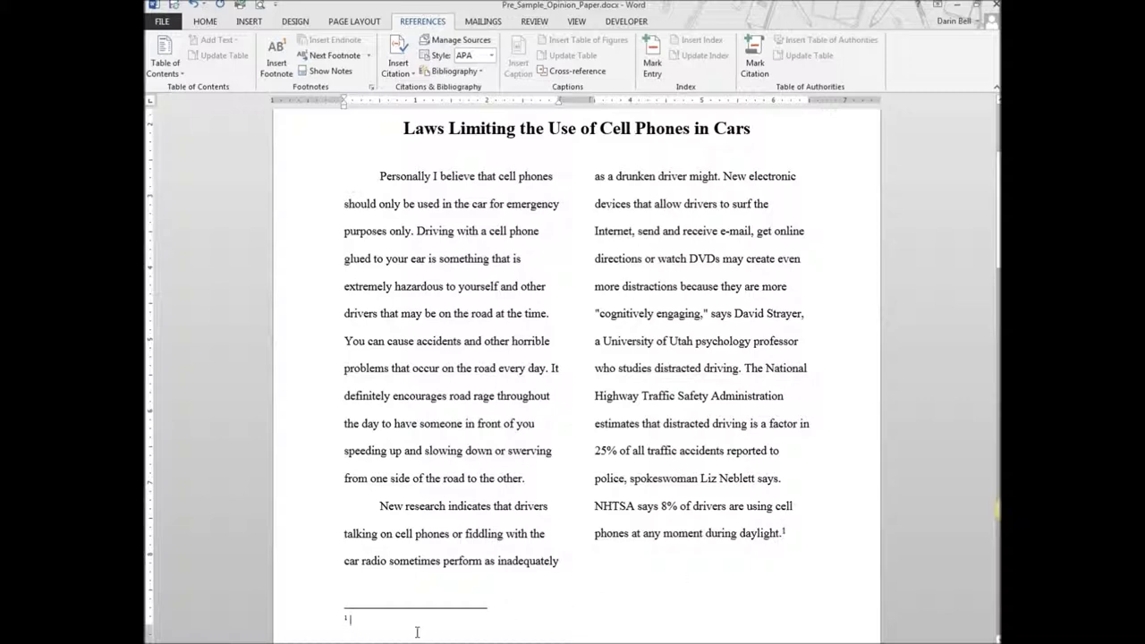
pyautogui.scroll(-3, 437, 470)
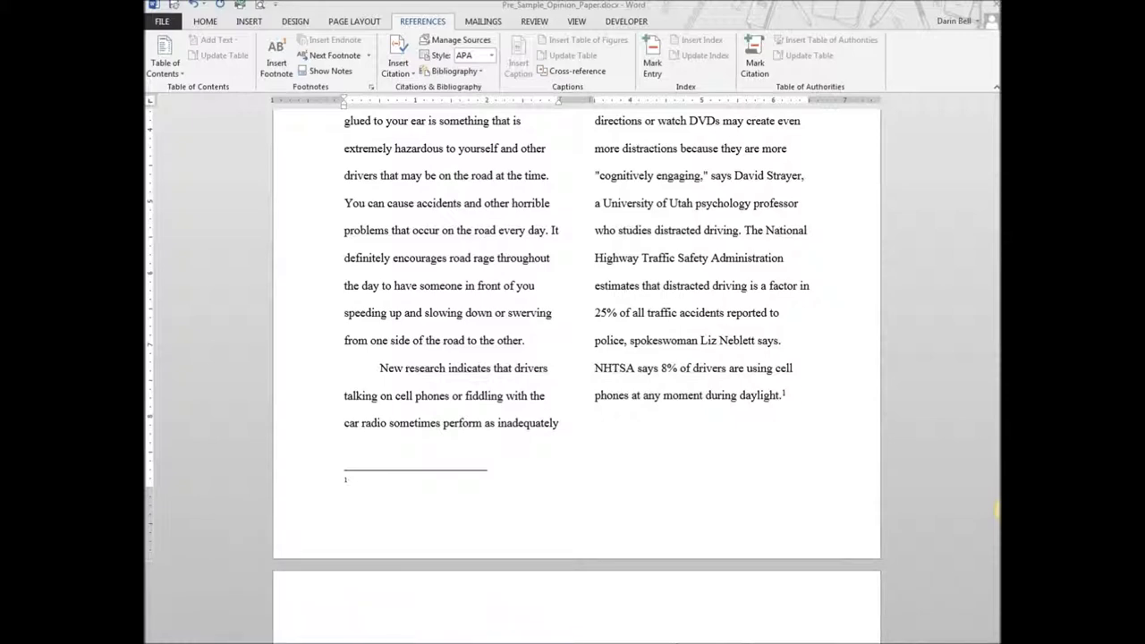
# - Resubmit the MLA Website form in Citation Creation and select the generated citation
pyautogui.hotkey('alt', 'Tab')
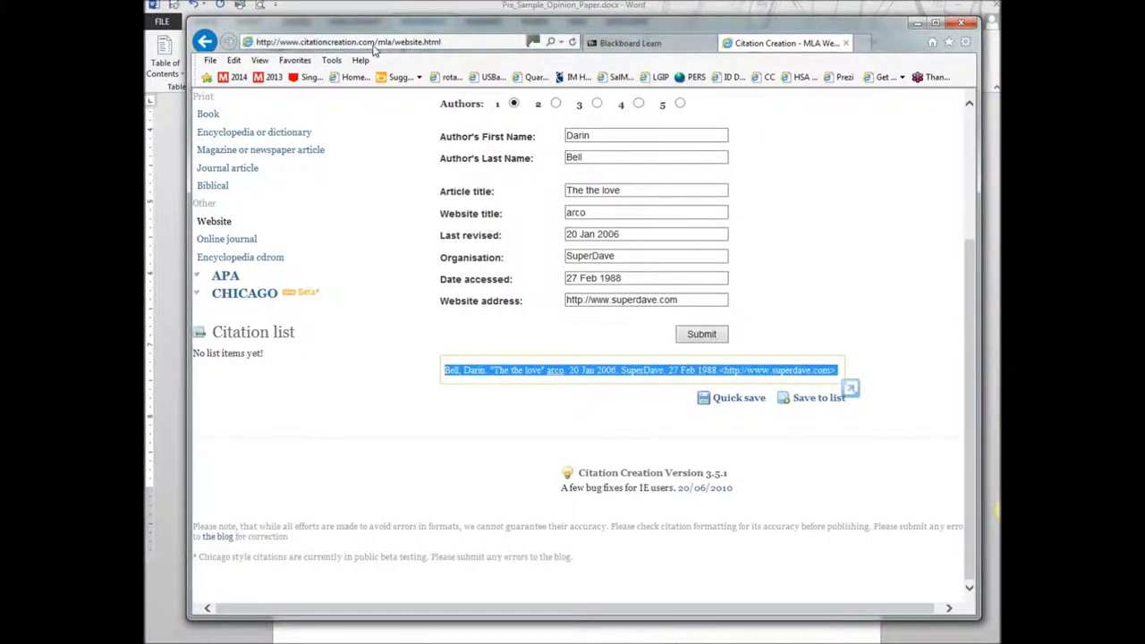
pyautogui.moveTo(970, 318); pyautogui.dragTo(958, 220)
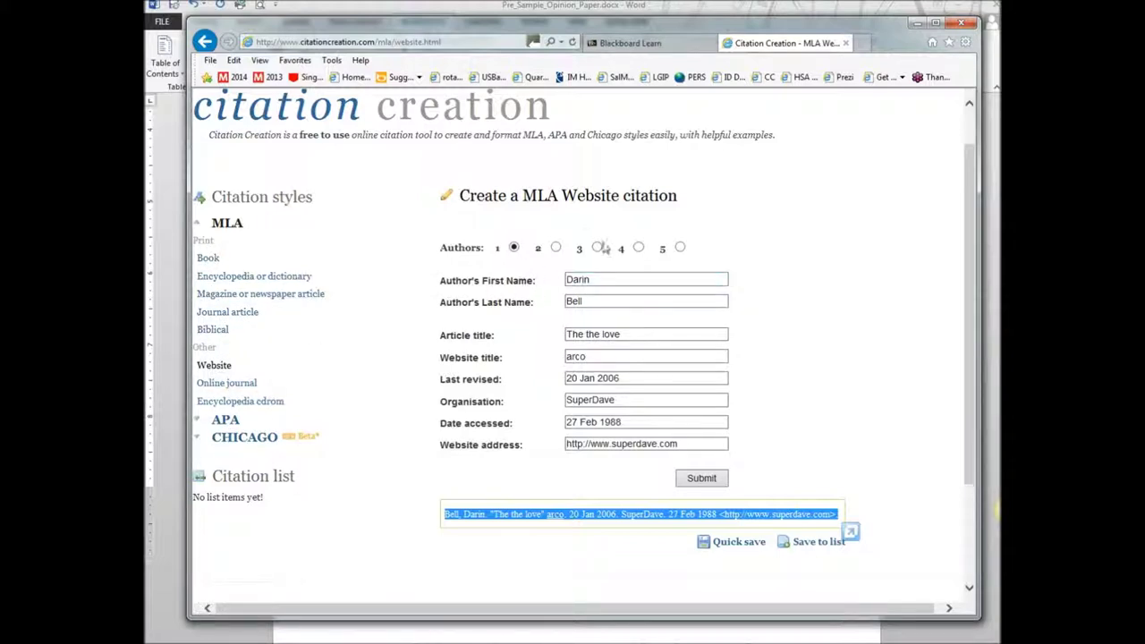
pyautogui.click(588, 300)
pyautogui.click(594, 280)
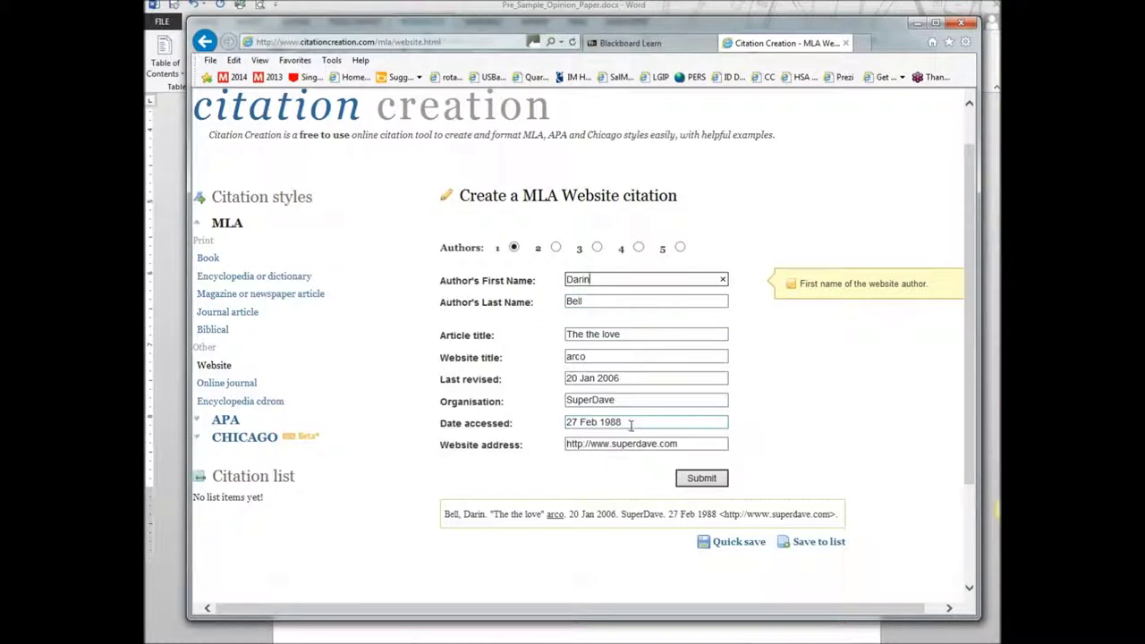
pyautogui.click(703, 478)
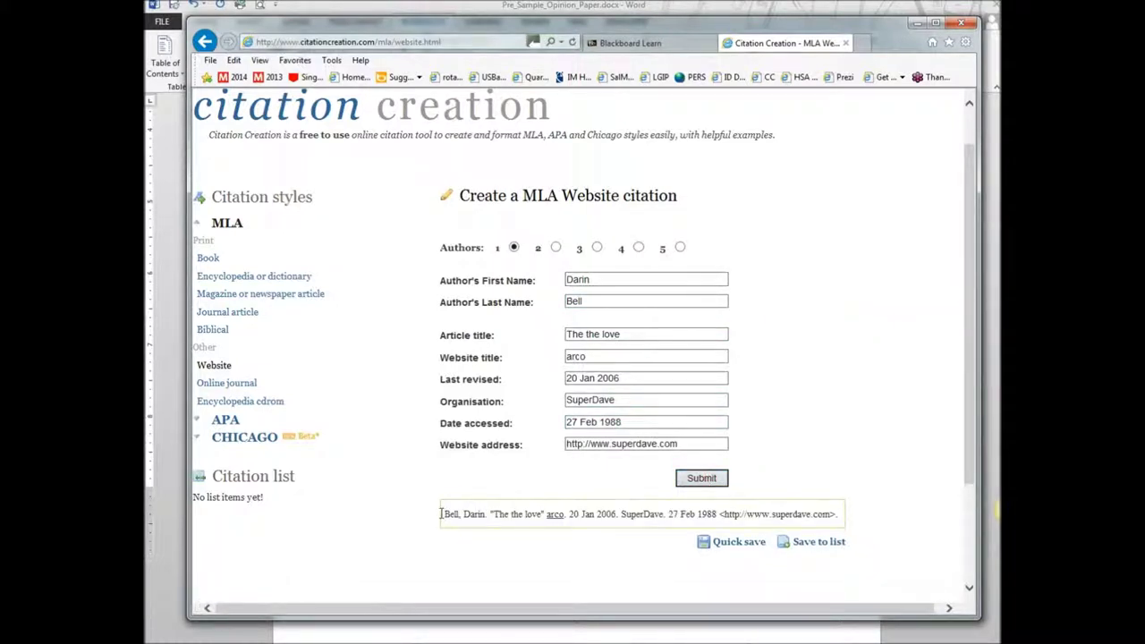
pyautogui.moveTo(444, 514); pyautogui.dragTo(839, 511)
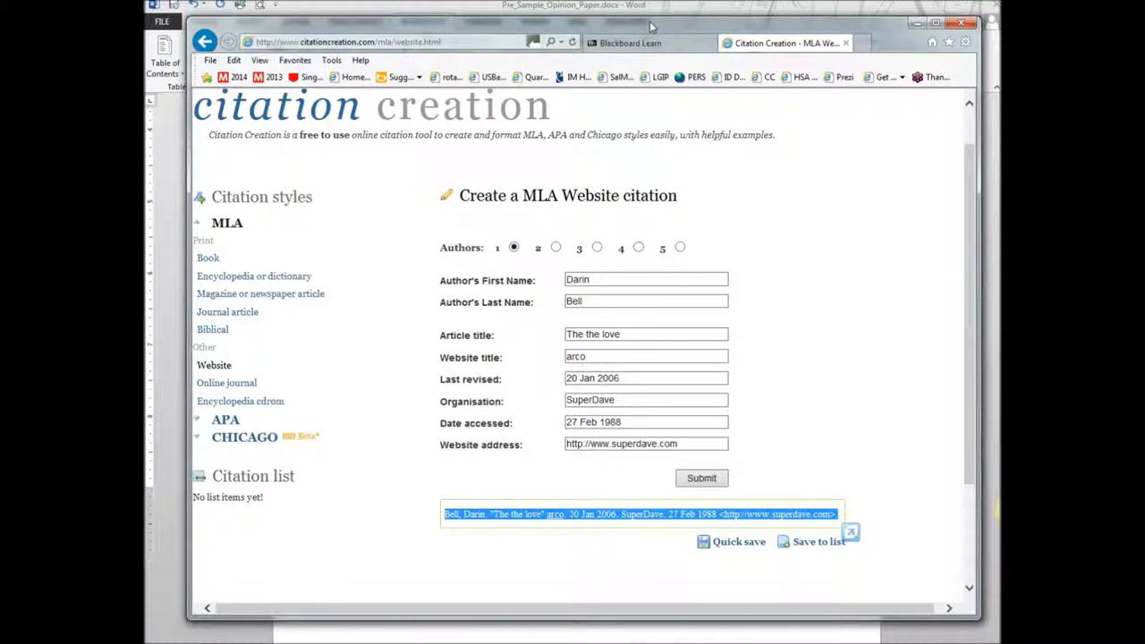
pyautogui.moveTo(649, 21); pyautogui.dragTo(1144, 457)
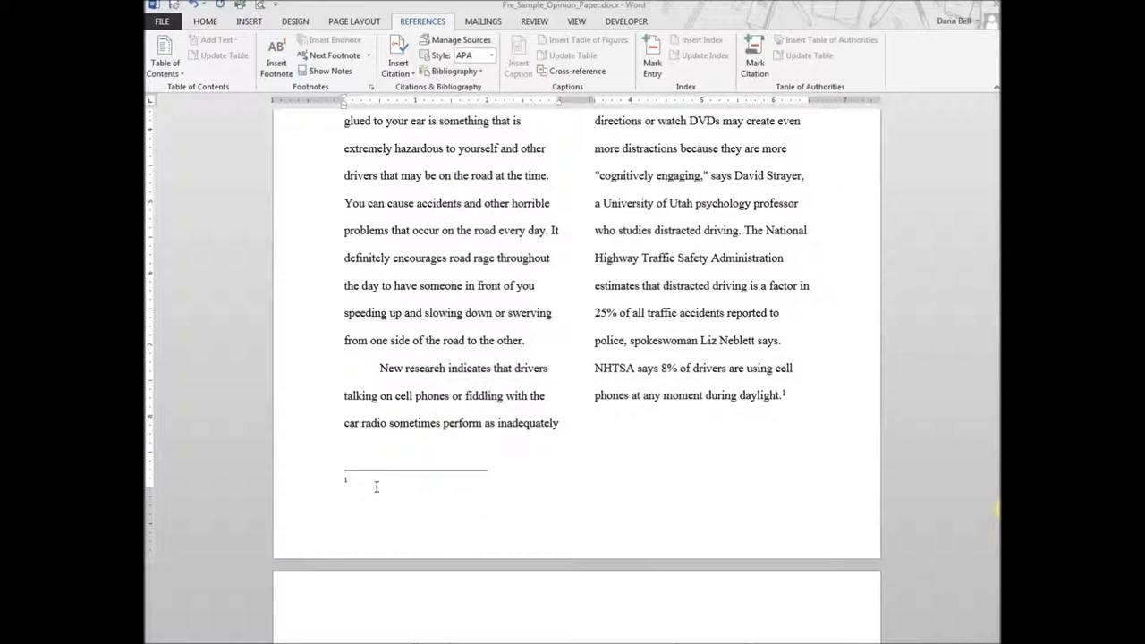
# - Paste the USA TODAY 'States limit cell use by drivers' citation into footnote 1
pyautogui.click(364, 484)
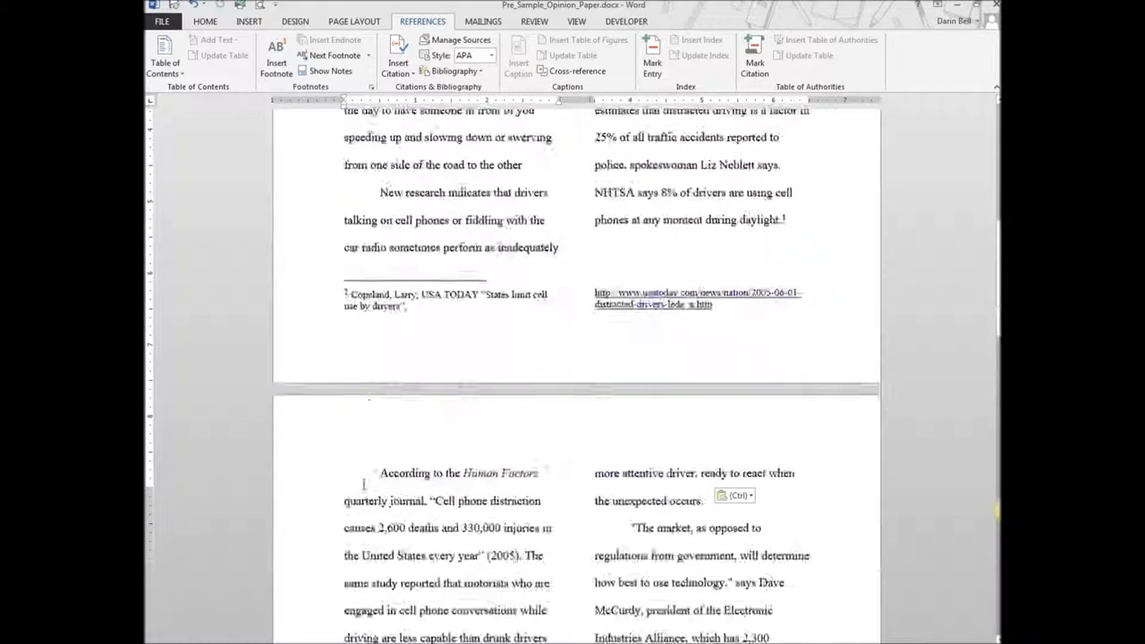
pyautogui.scroll(-7, 364, 484)
pyautogui.scroll(-2, 375, 455)
pyautogui.scroll(5, 376, 457)
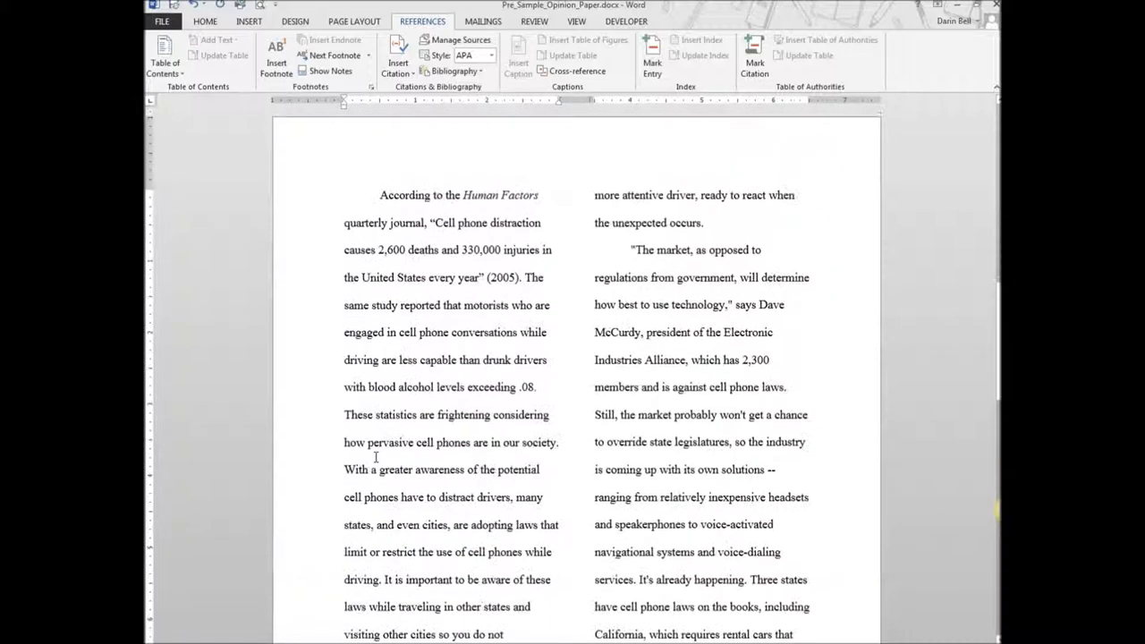
pyautogui.scroll(5, 376, 457)
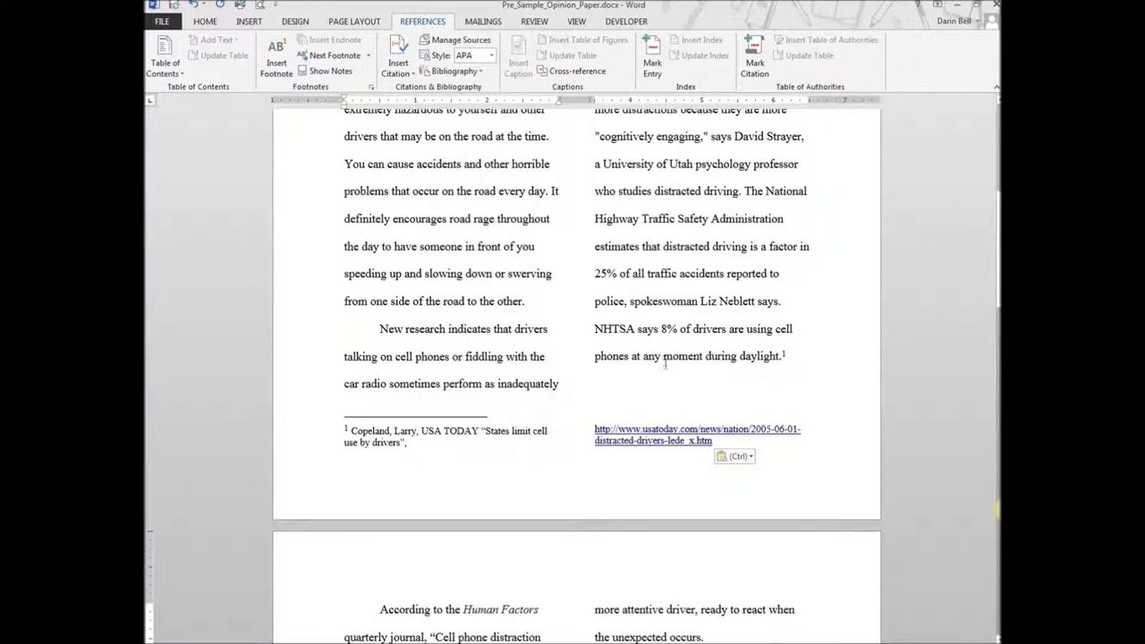
pyautogui.scroll(-3, 515, 408)
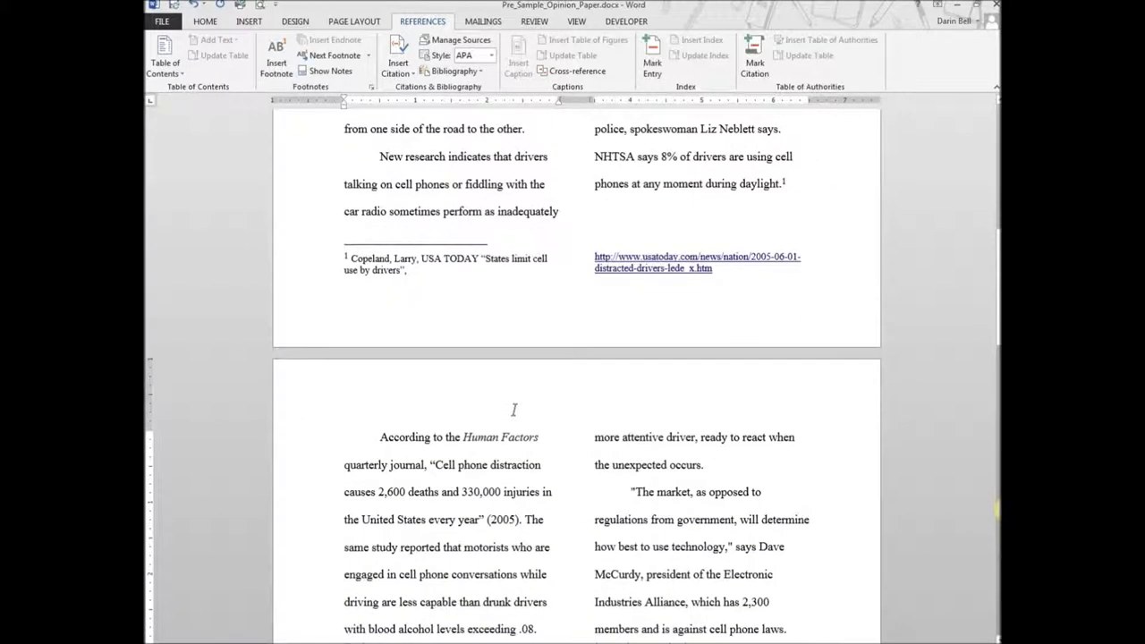
pyautogui.scroll(-3, 515, 409)
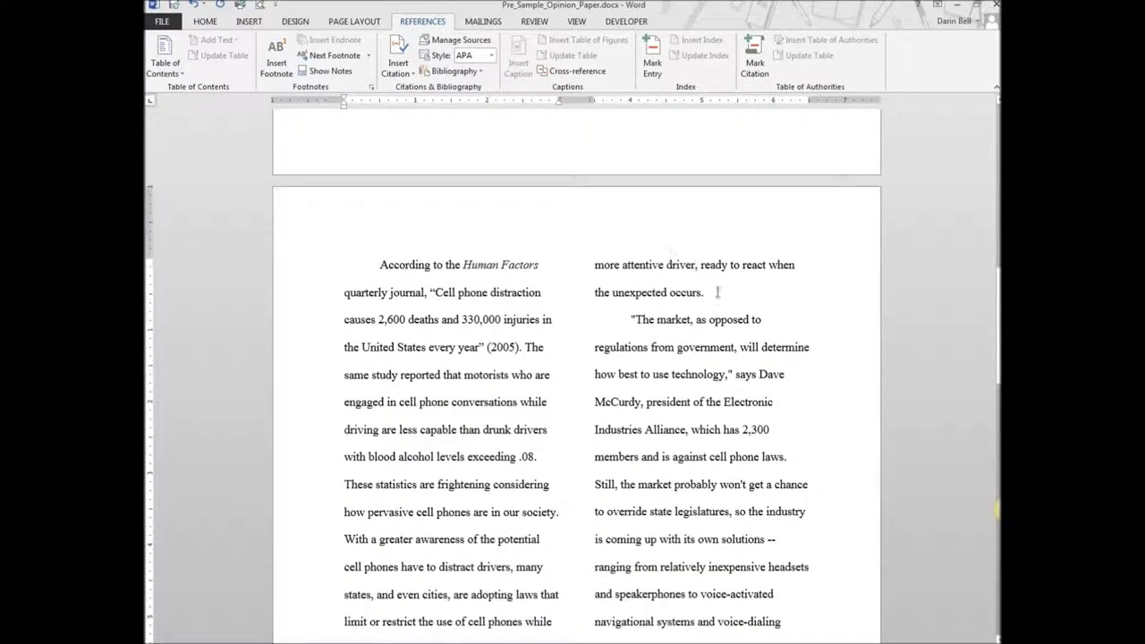
# - Place the insertion point after 'the unexpected occurs.' and check the second page
pyautogui.click(707, 289)
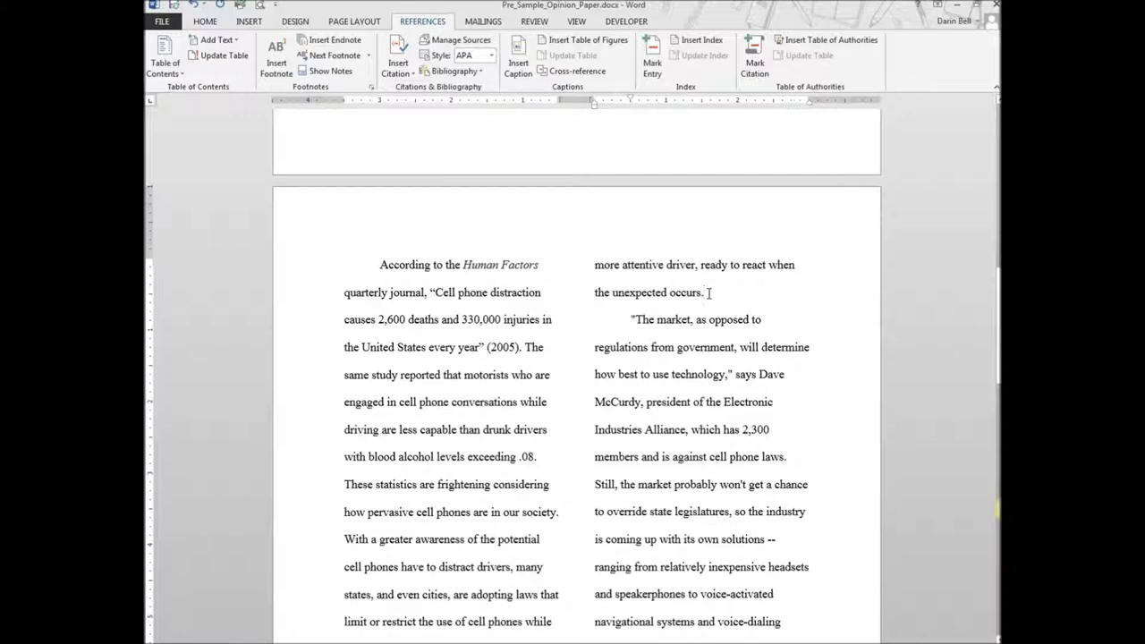
pyautogui.scroll(-1, 708, 293)
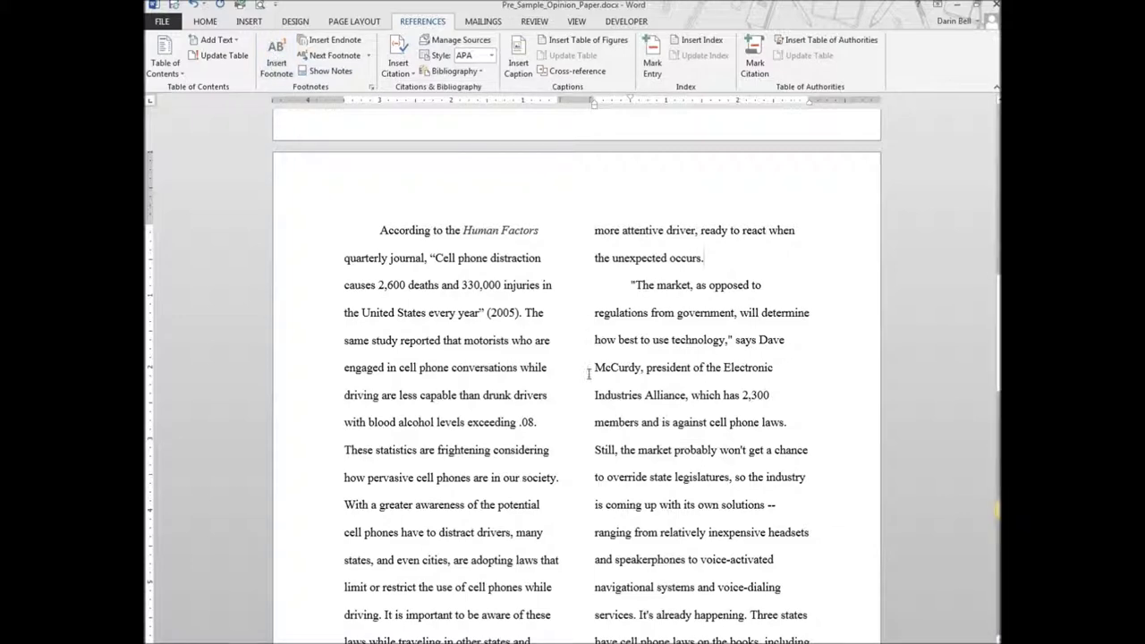
pyautogui.scroll(-2, 703, 381)
pyautogui.scroll(-15, 703, 381)
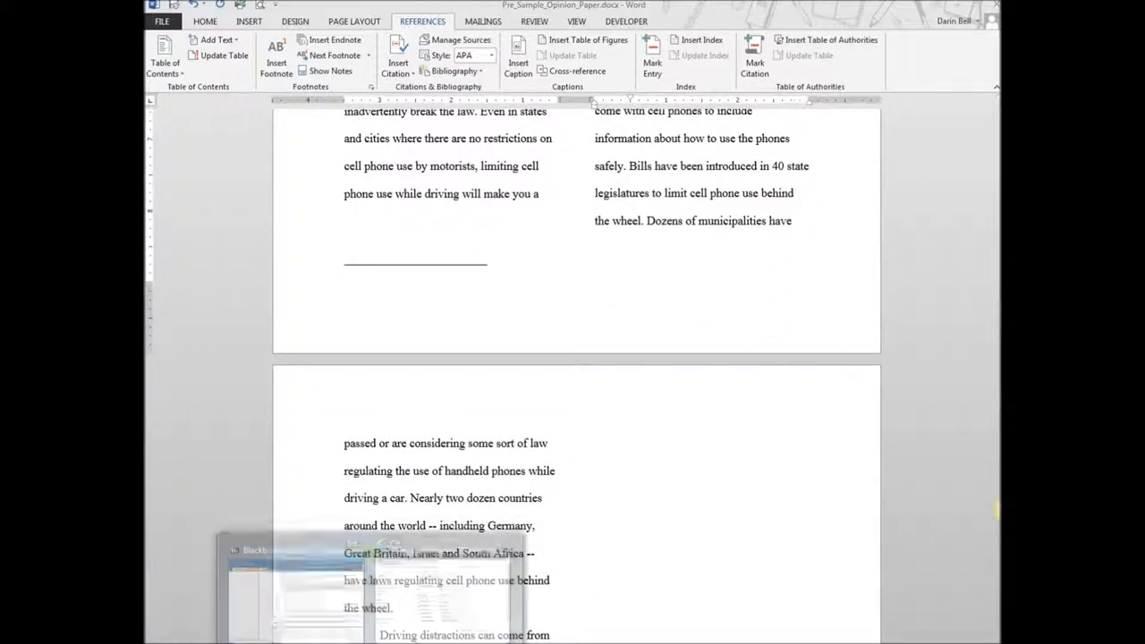
pyautogui.click(306, 583)
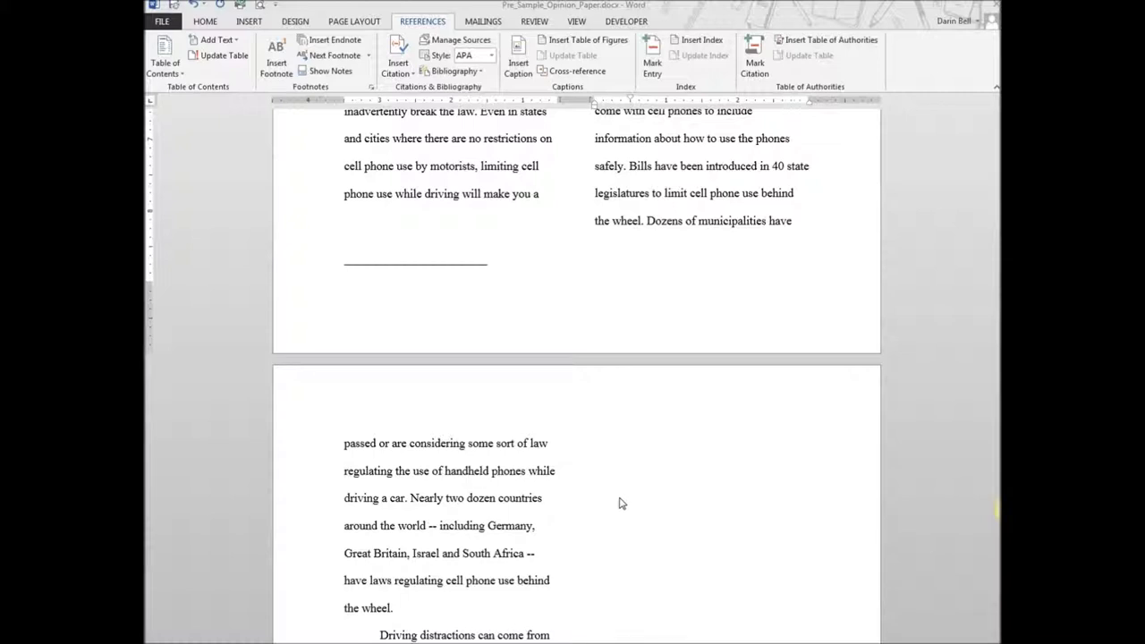
# - Back in Word, select the body text starting at the 'Personally' paragraph
pyautogui.moveTo(991, 508)
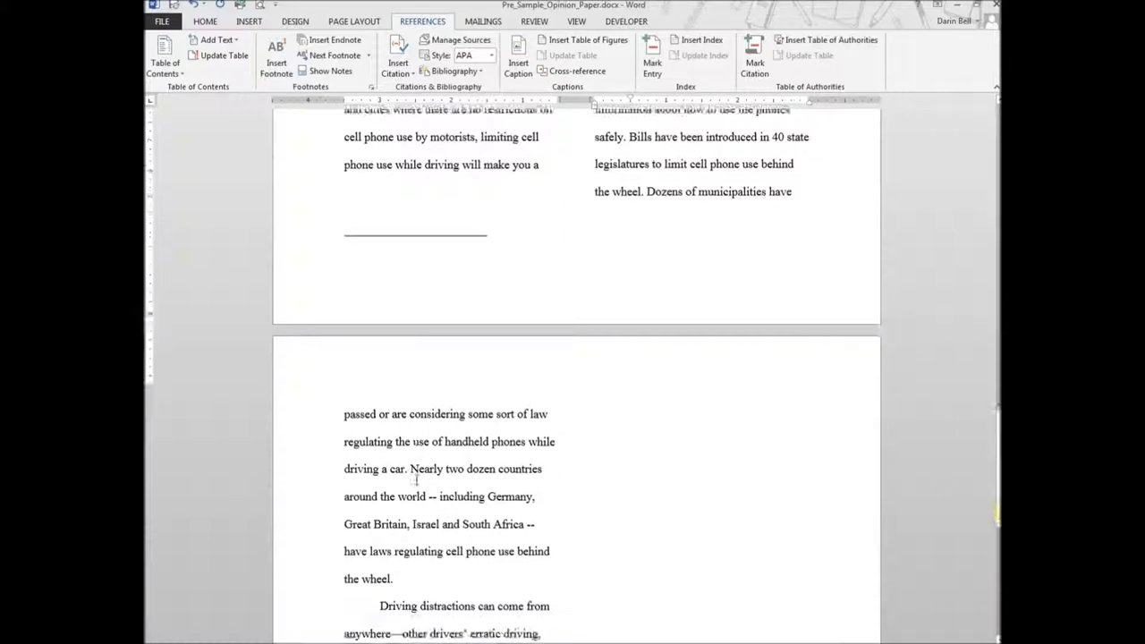
pyautogui.scroll(15, 406, 480)
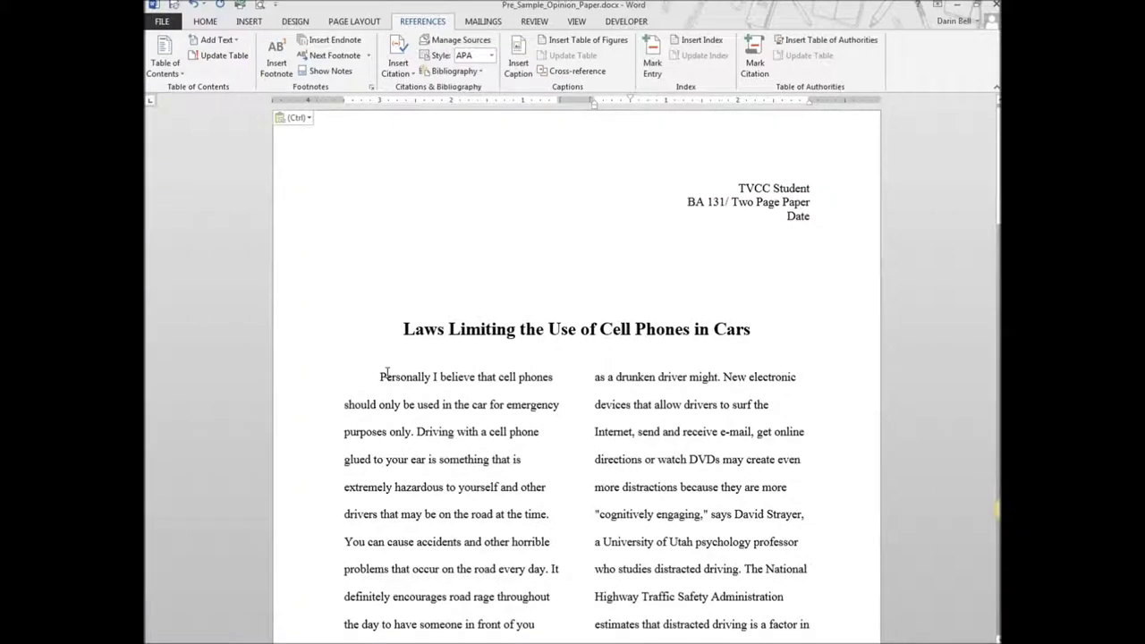
pyautogui.moveTo(381, 376); pyautogui.dragTo(611, 384)
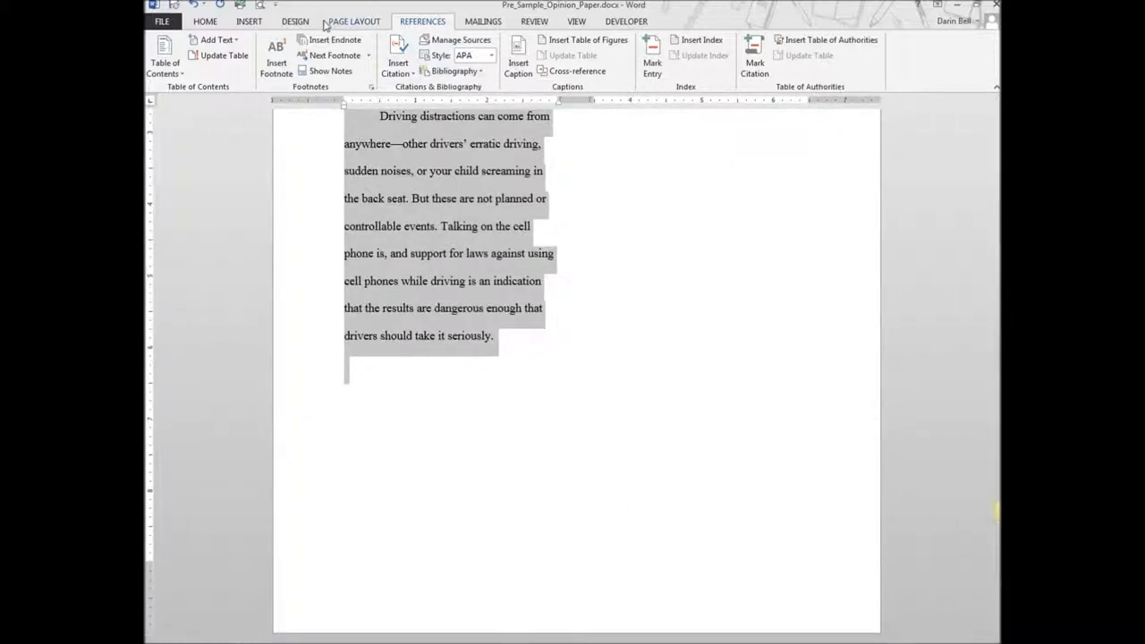
# - Apply 2.0 line spacing to the body paragraphs from "Personally" to "drivers should take it seriously."
pyautogui.click(205, 23)
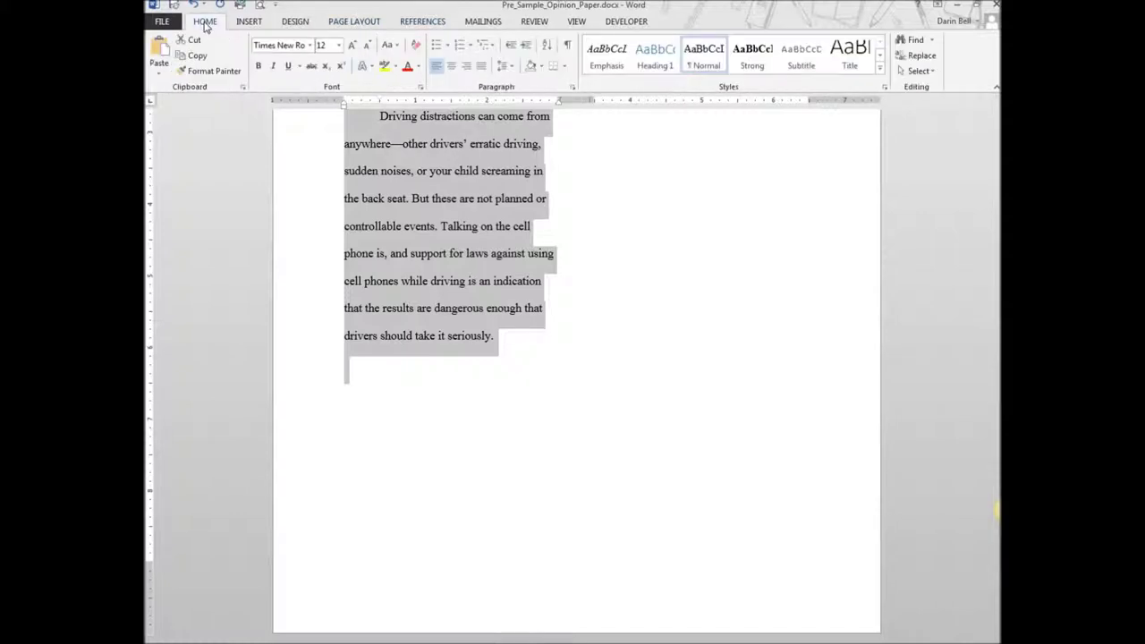
pyautogui.click(514, 69)
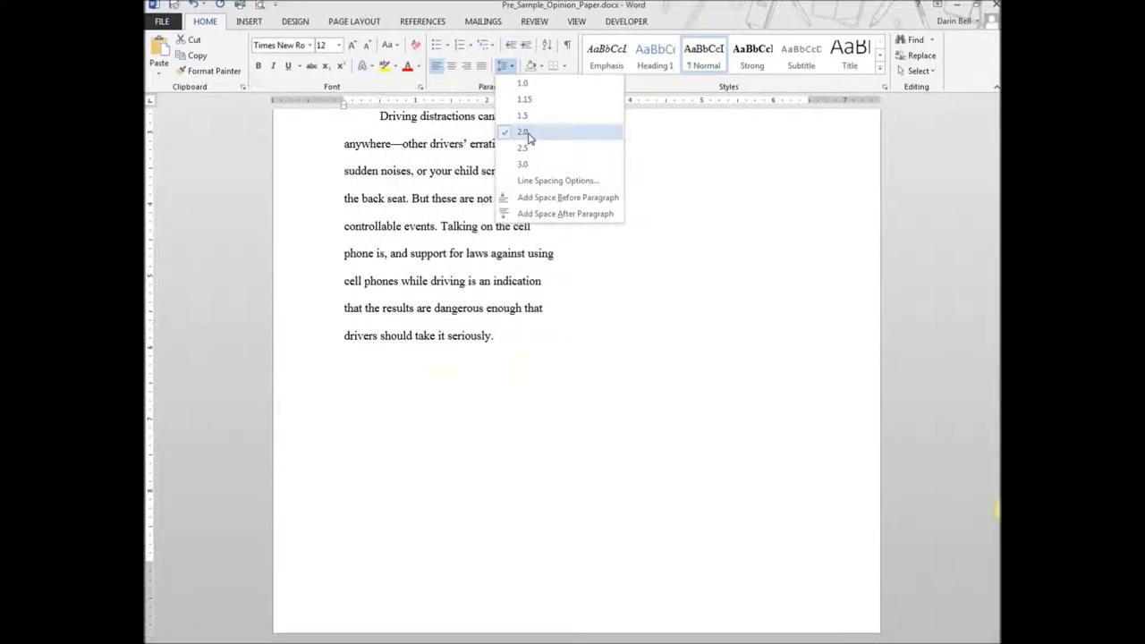
pyautogui.click(526, 132)
pyautogui.hotkey('ctrl', 'shift', 'Up')
pyautogui.hotkey('ctrl', 'shift', 'Up')
pyautogui.hotkey('ctrl', 'shift', 'Up')
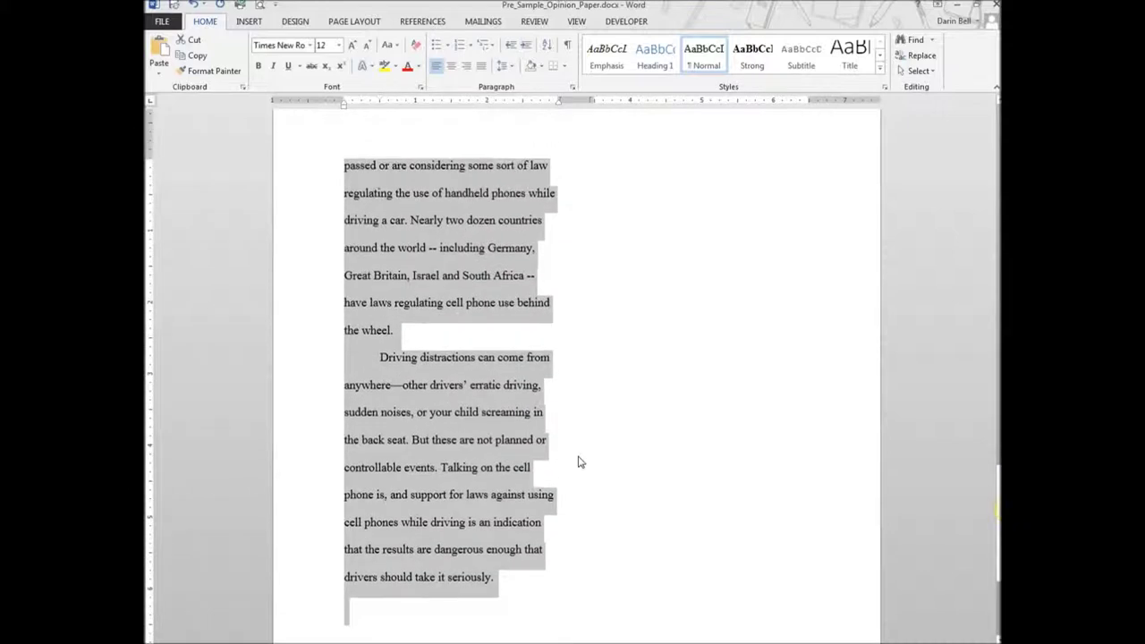
pyautogui.scroll(-3, 447, 358)
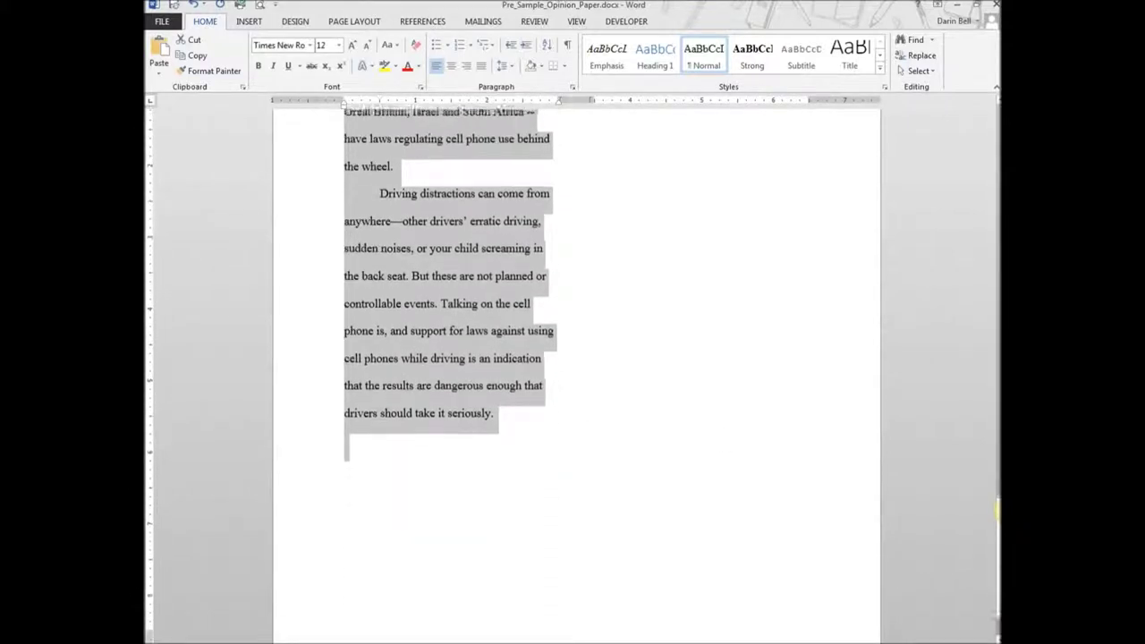